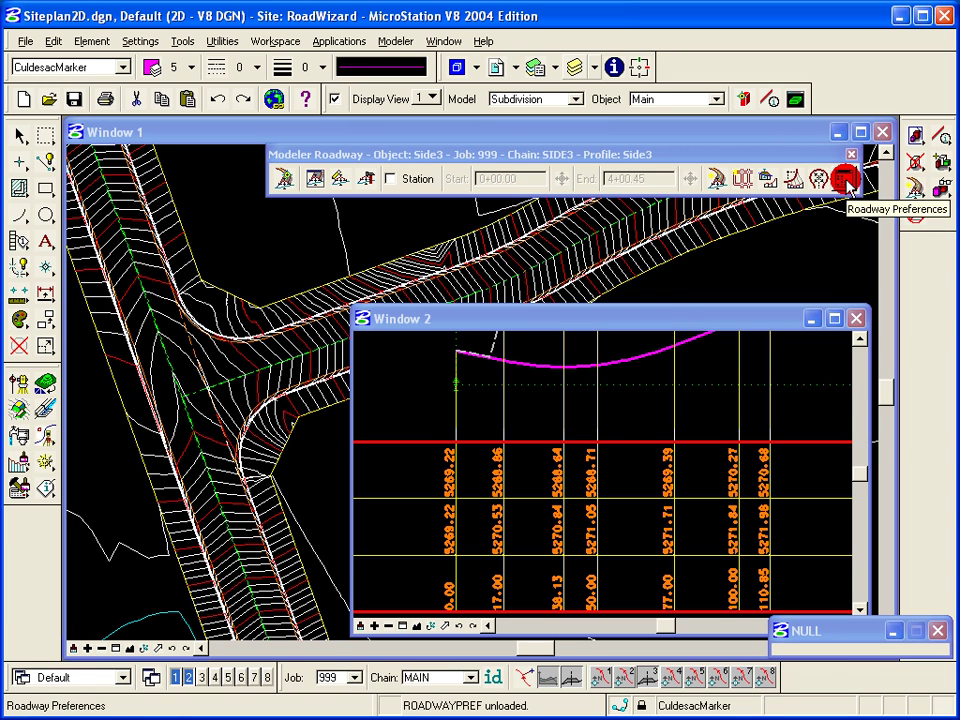
Open Roadway Preferences on the Comp. Sec./Plan Prod. page and reposition the dialog.
click(845, 180)
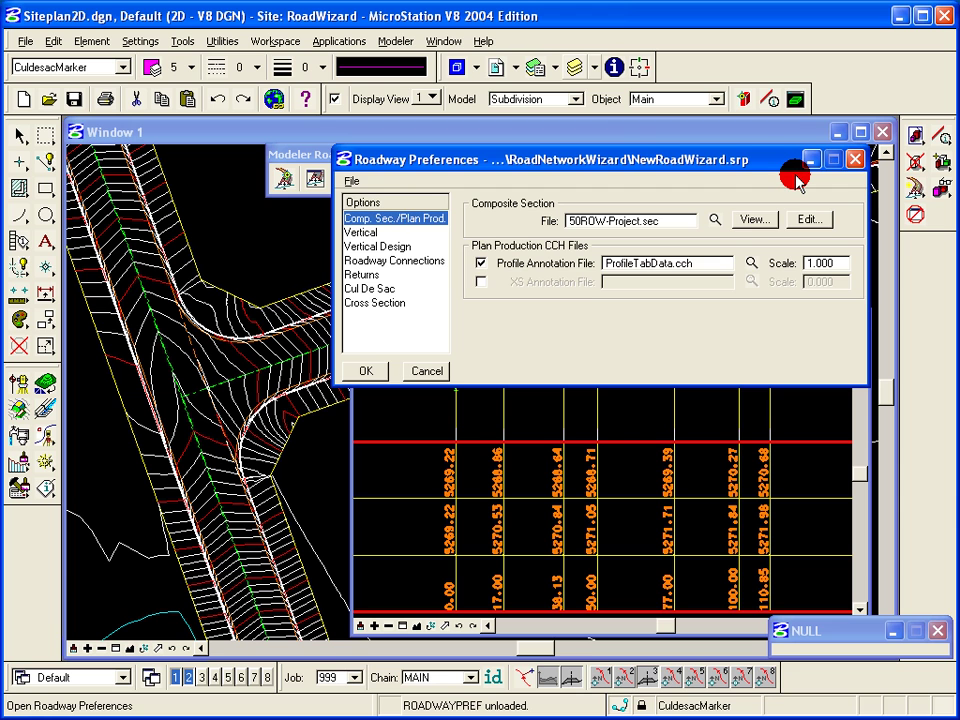
drag(771, 161, 701, 233)
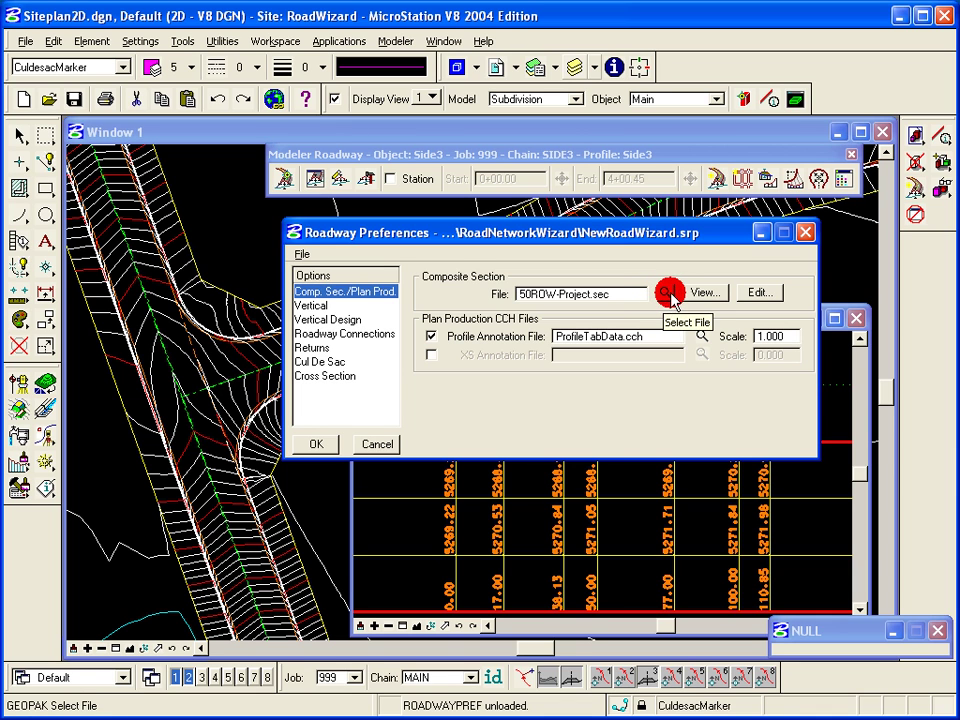
Preview 50ROW-Project.sec, then open it in the Composite Section editor and close both without saving.
click(700, 294)
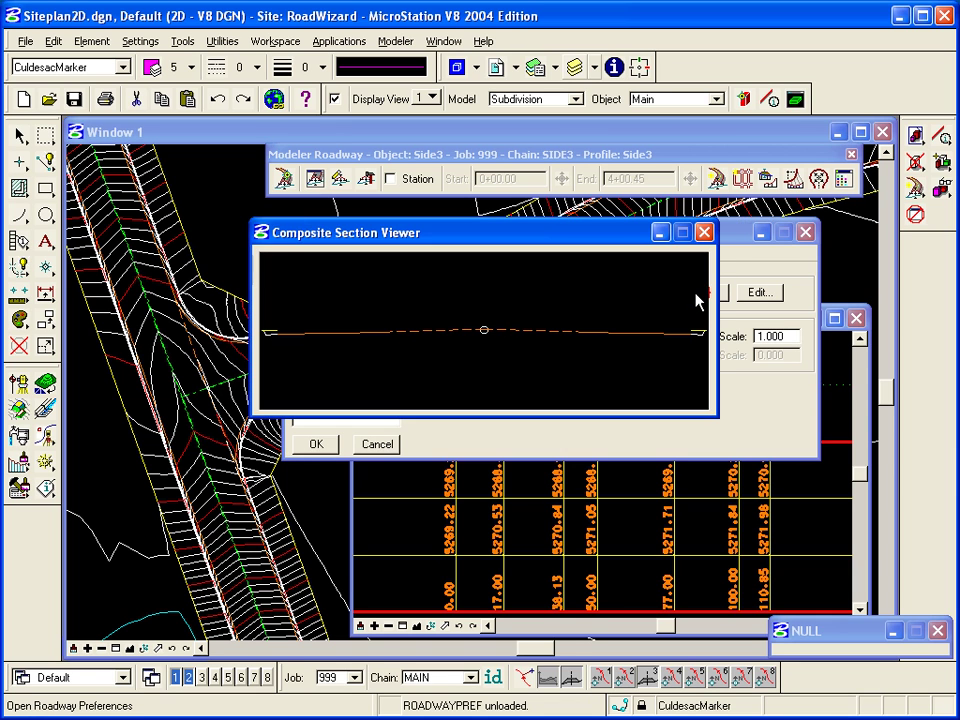
click(704, 232)
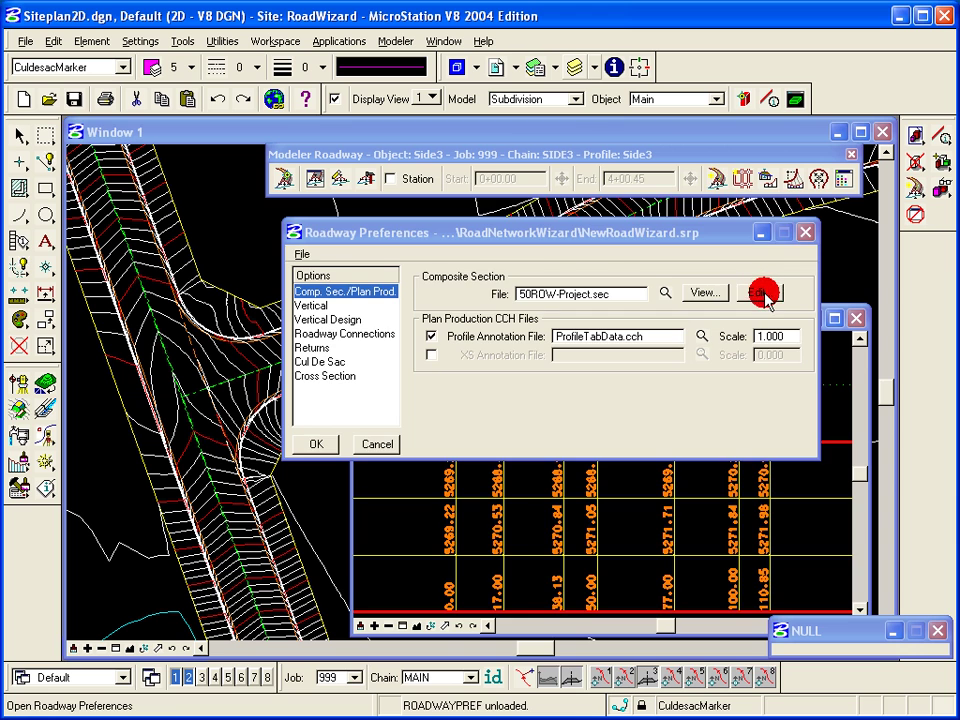
click(762, 292)
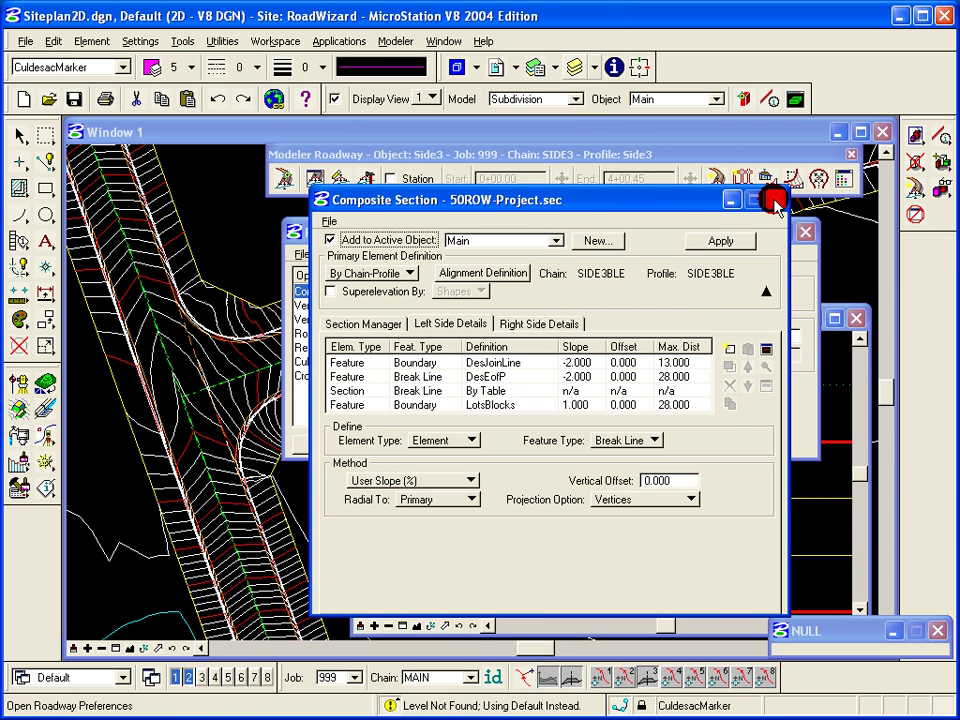
click(330, 221)
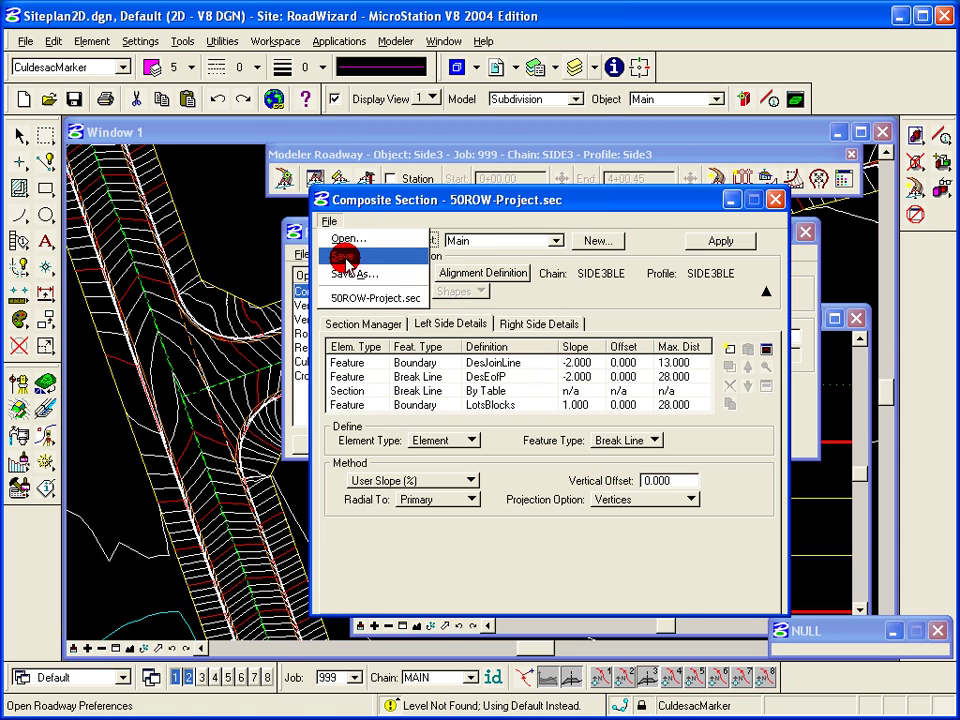
click(370, 205)
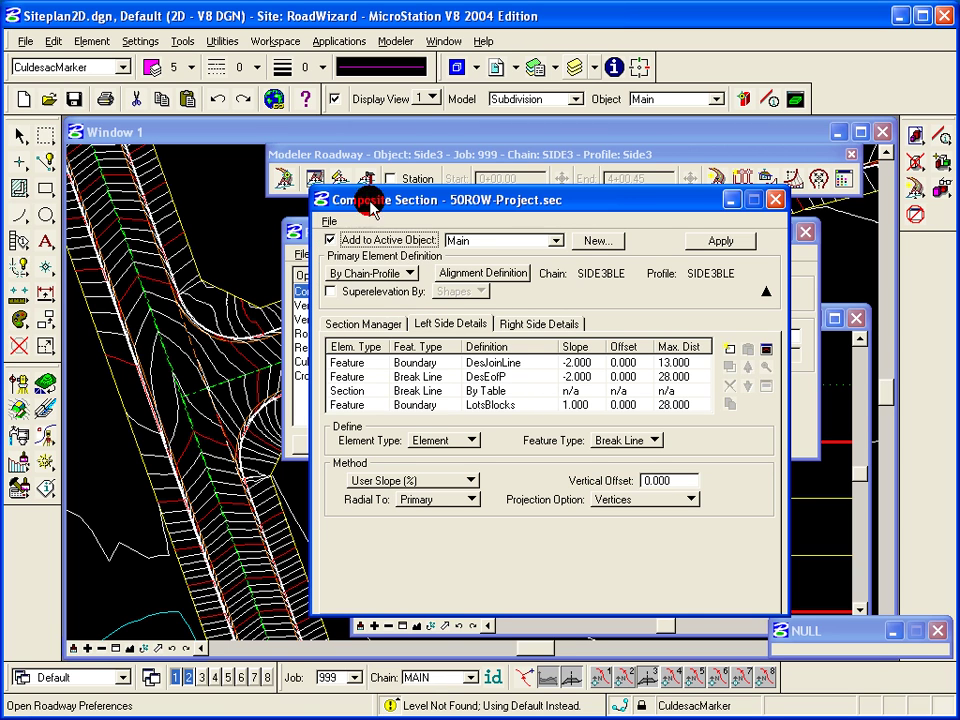
click(775, 199)
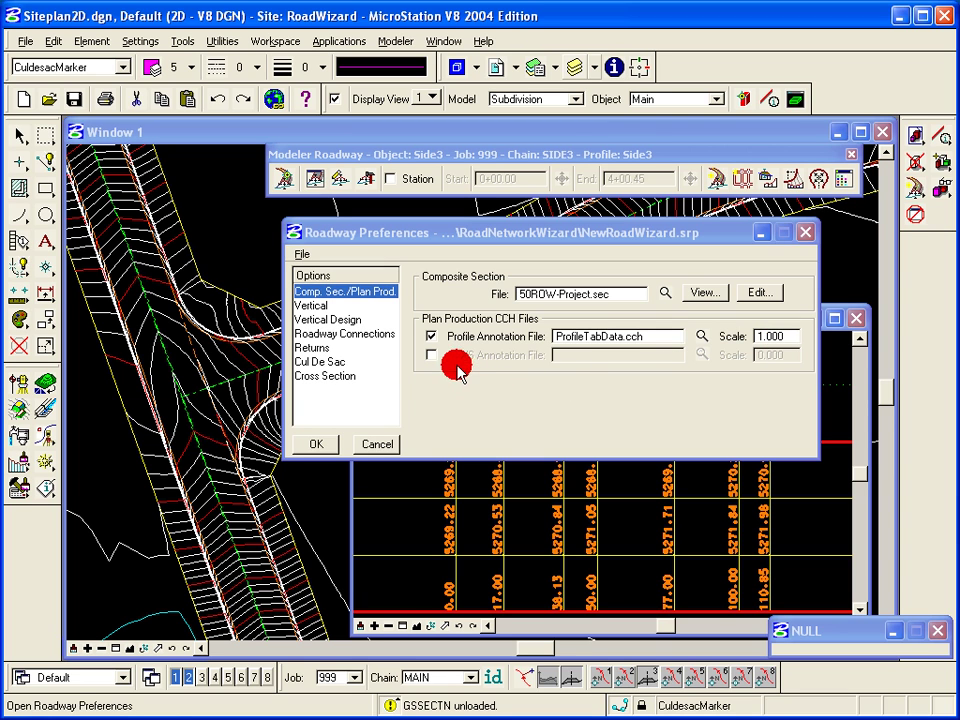
Switch the preferences to the Vertical page and drag the dialog left to uncover the profile view.
click(314, 305)
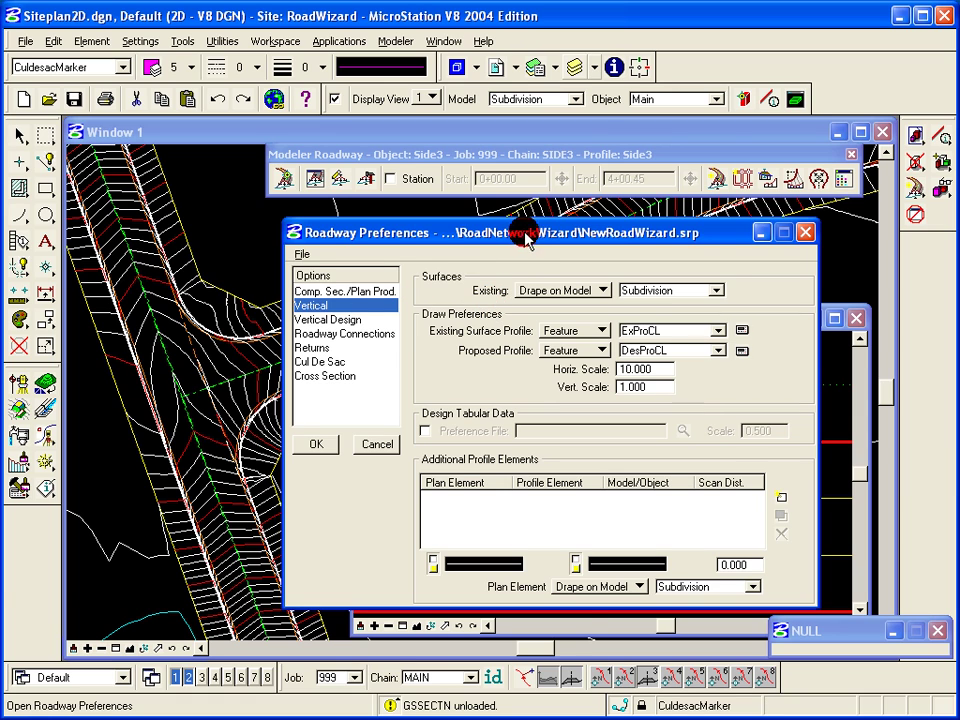
drag(527, 236, 195, 96)
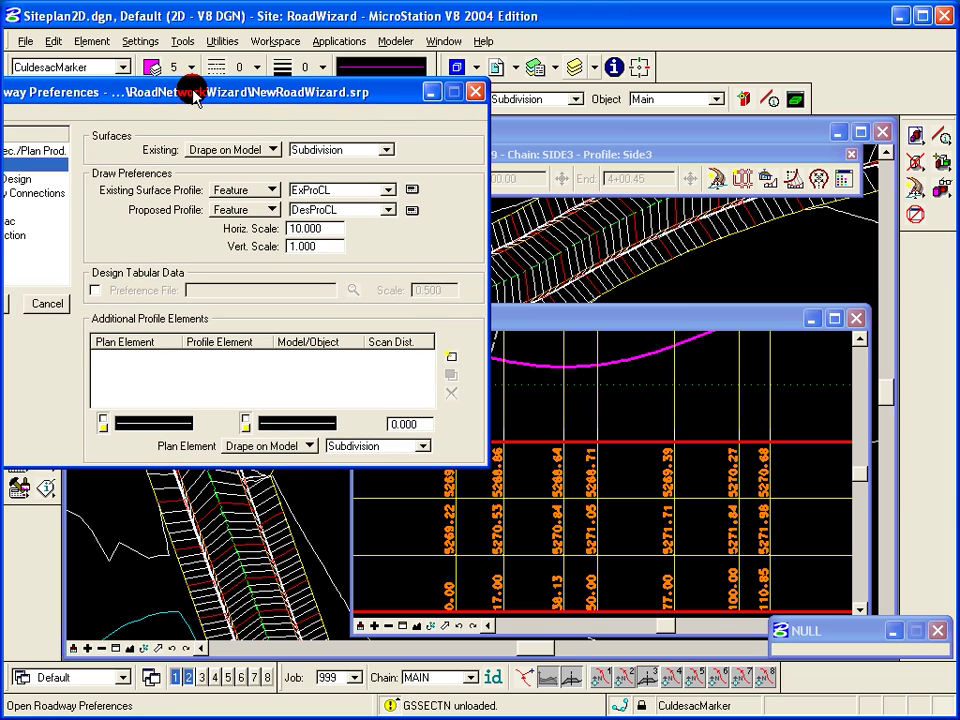
Zoom out Window 2's profile view and bring the Vertical preferences dialog fully back on screen.
click(396, 628)
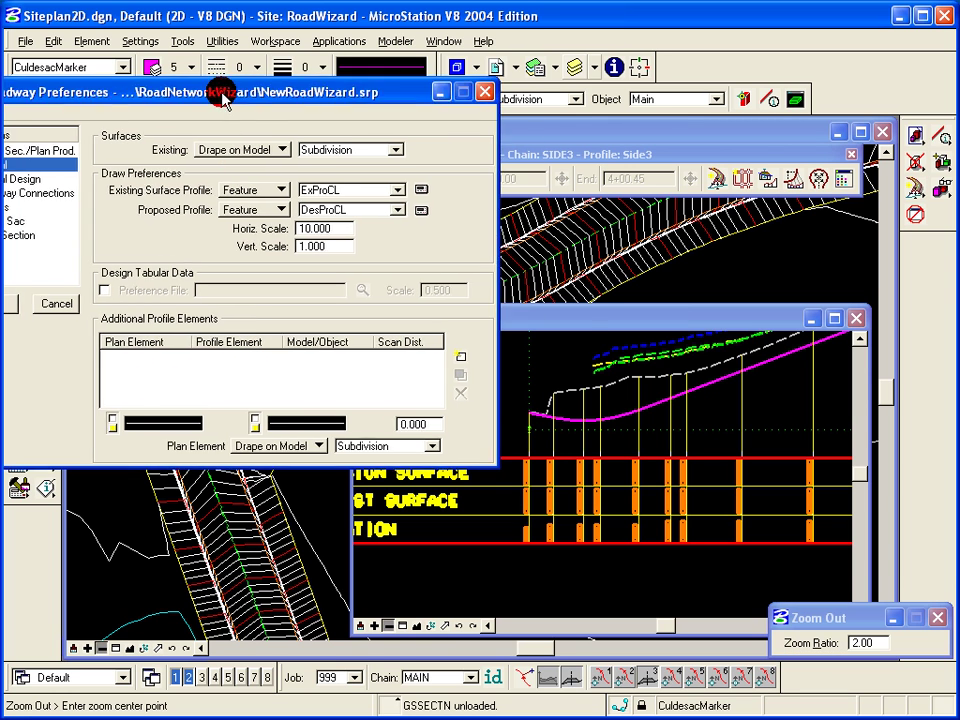
drag(225, 92, 301, 84)
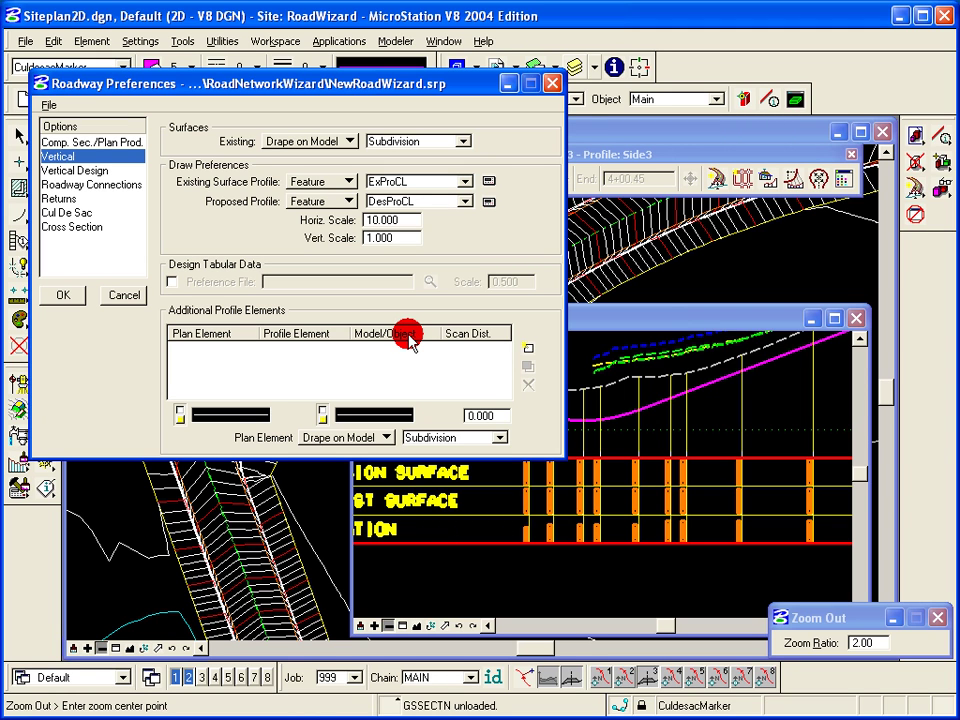
mouse_move(383, 420)
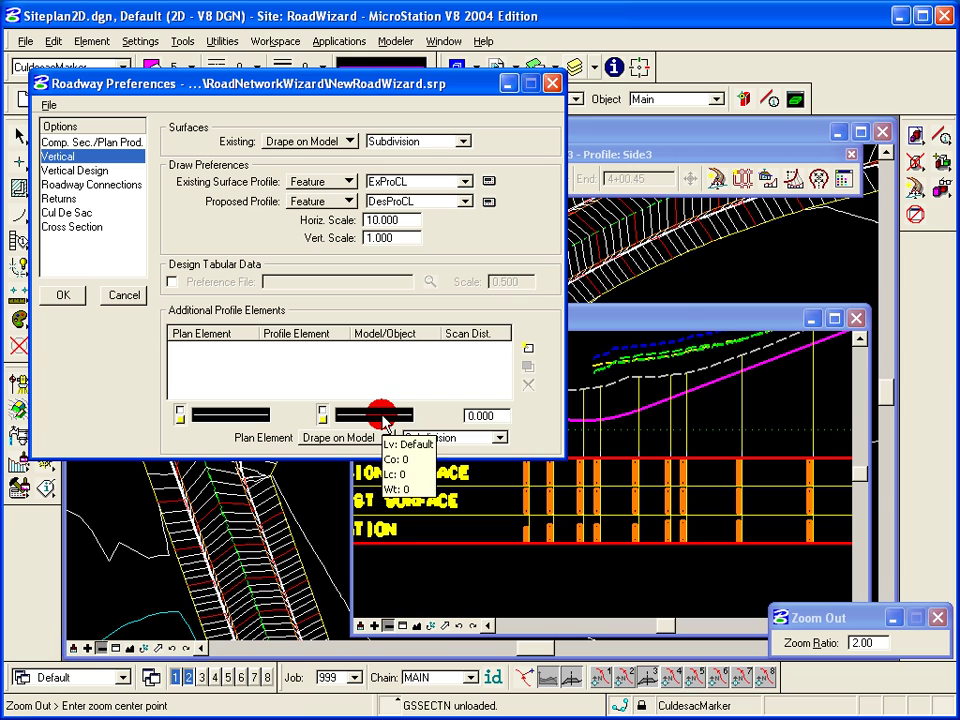
Show Vertical Design settings, select the 35.000 scan distance, and keep Feature for left and right offsets.
click(70, 171)
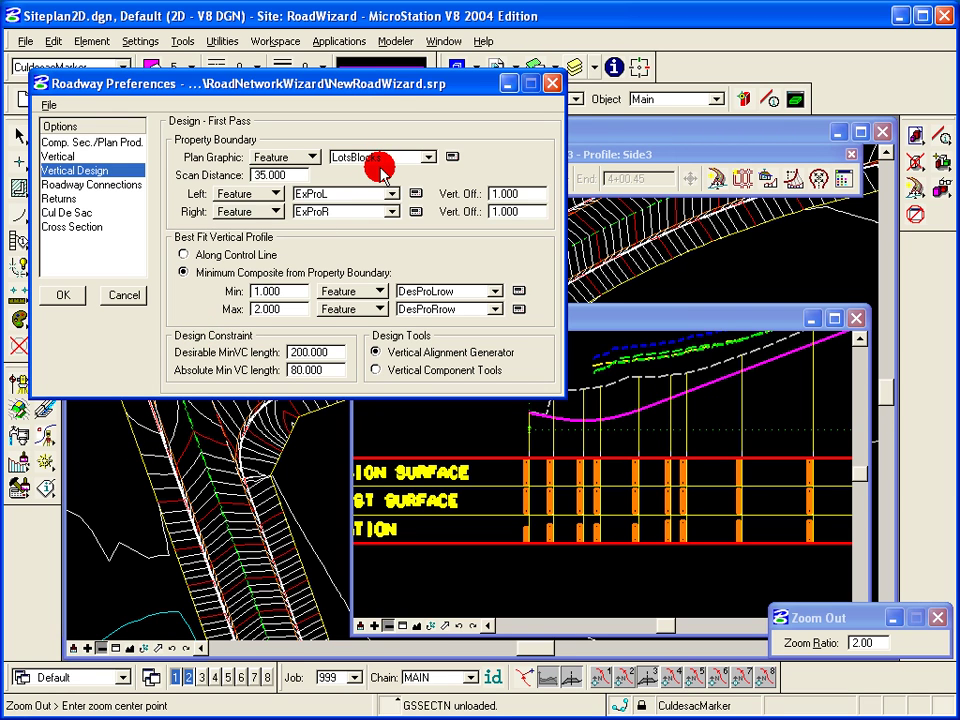
double_click(265, 175)
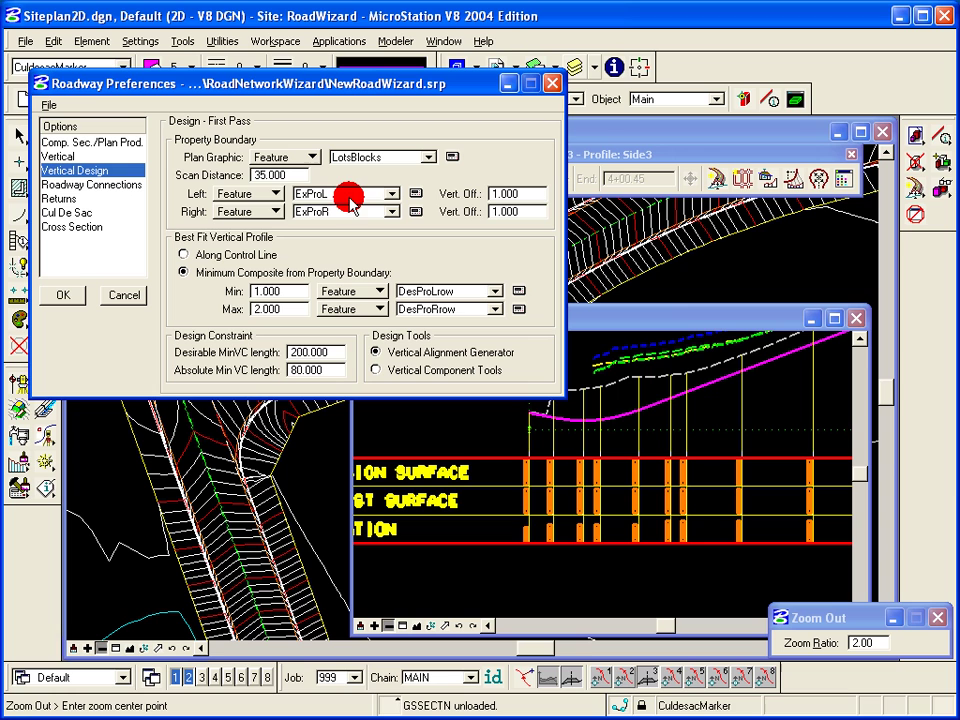
click(276, 193)
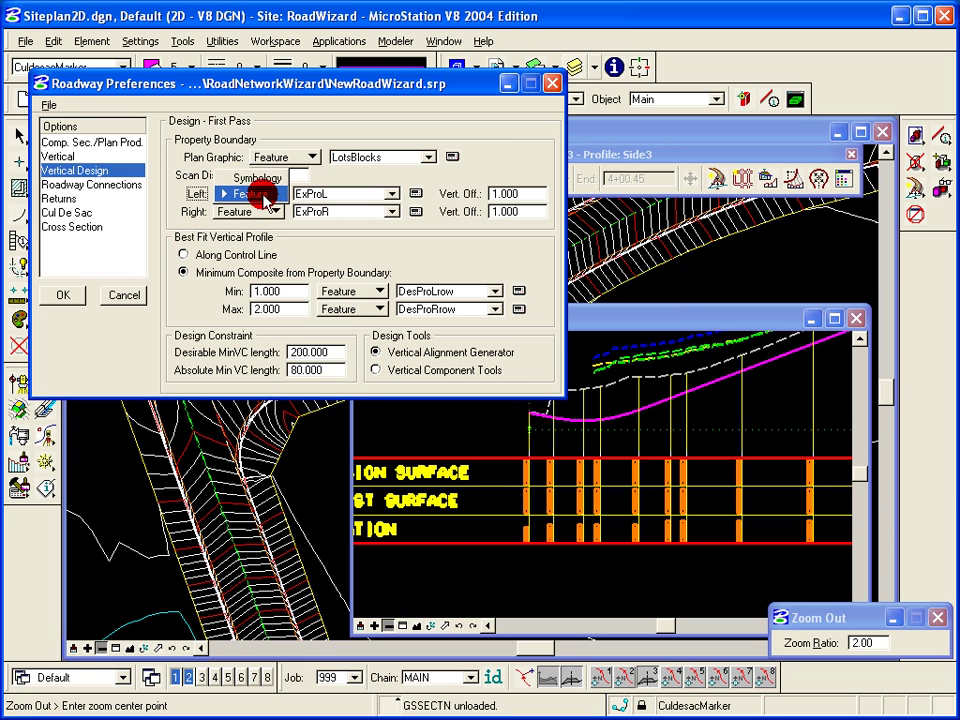
click(259, 195)
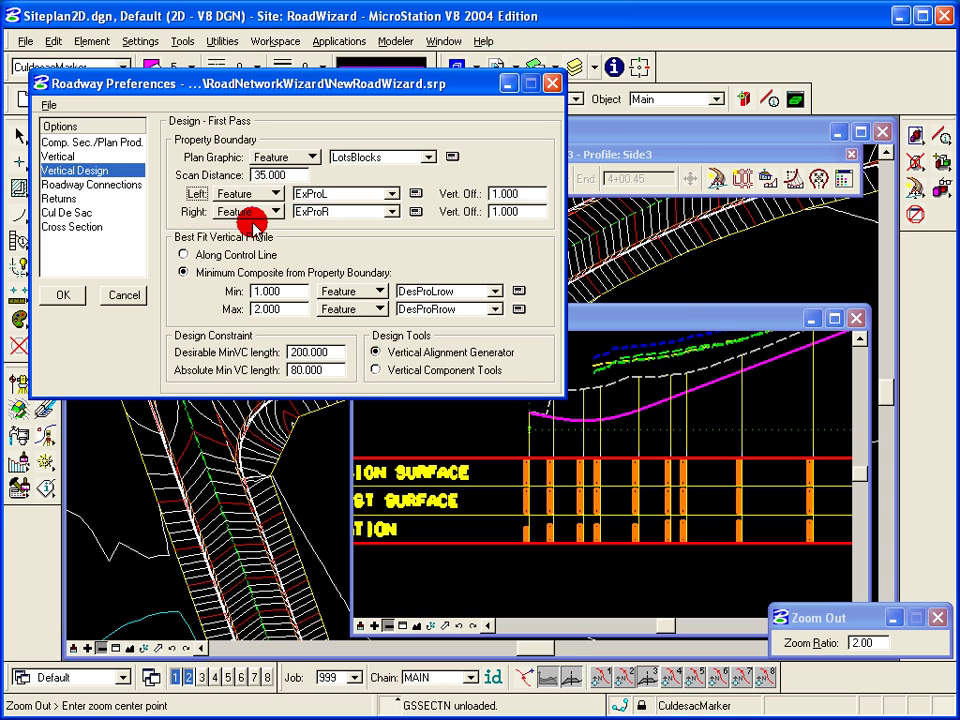
click(258, 213)
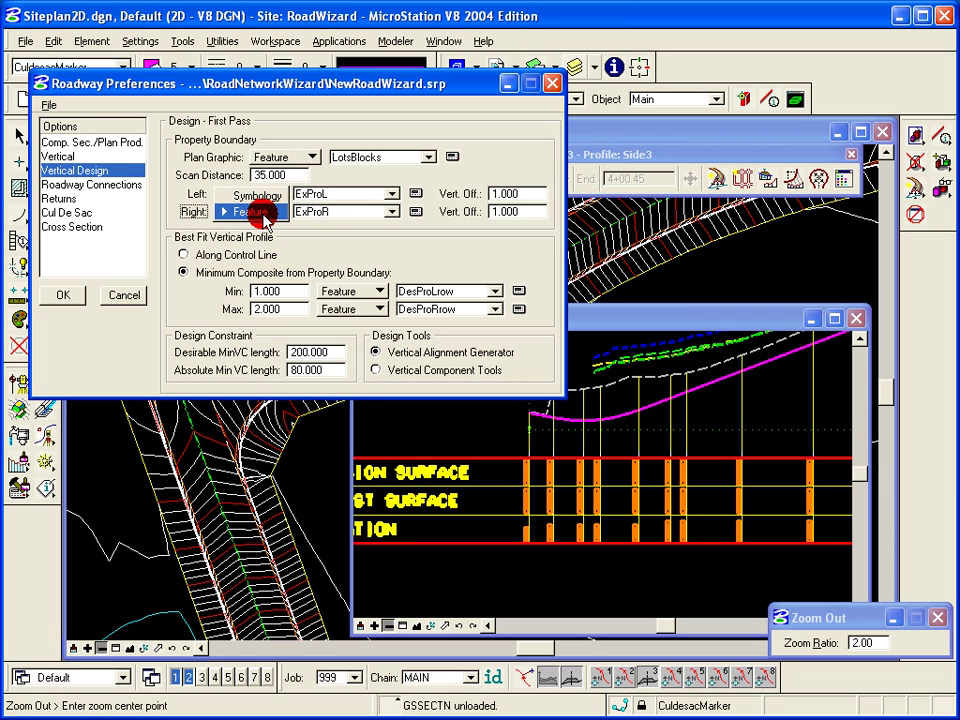
click(302, 216)
click(378, 213)
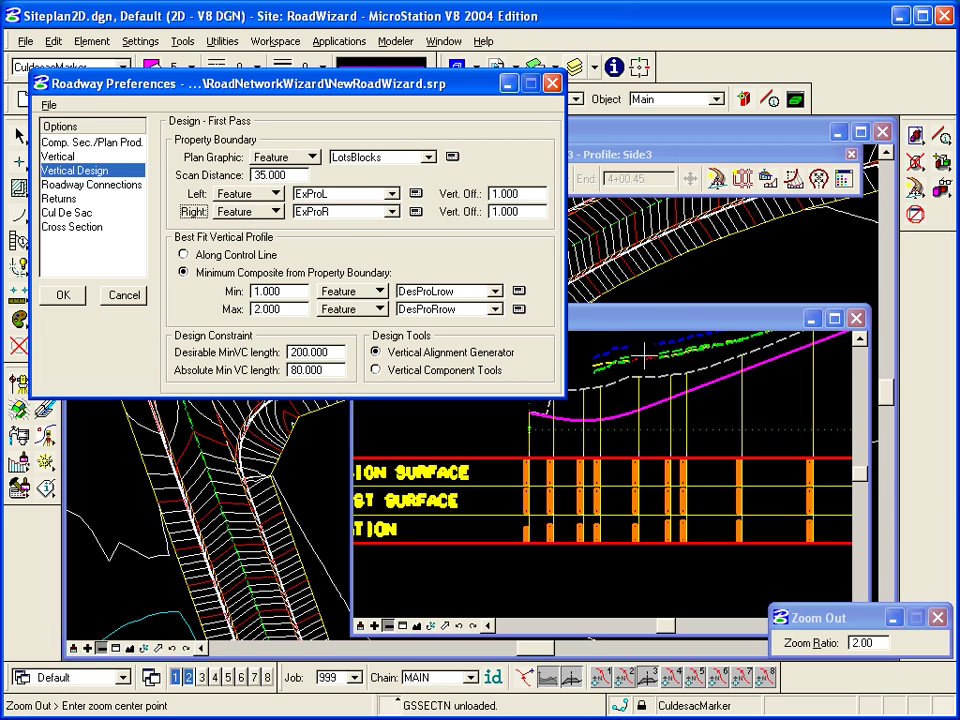
click(537, 245)
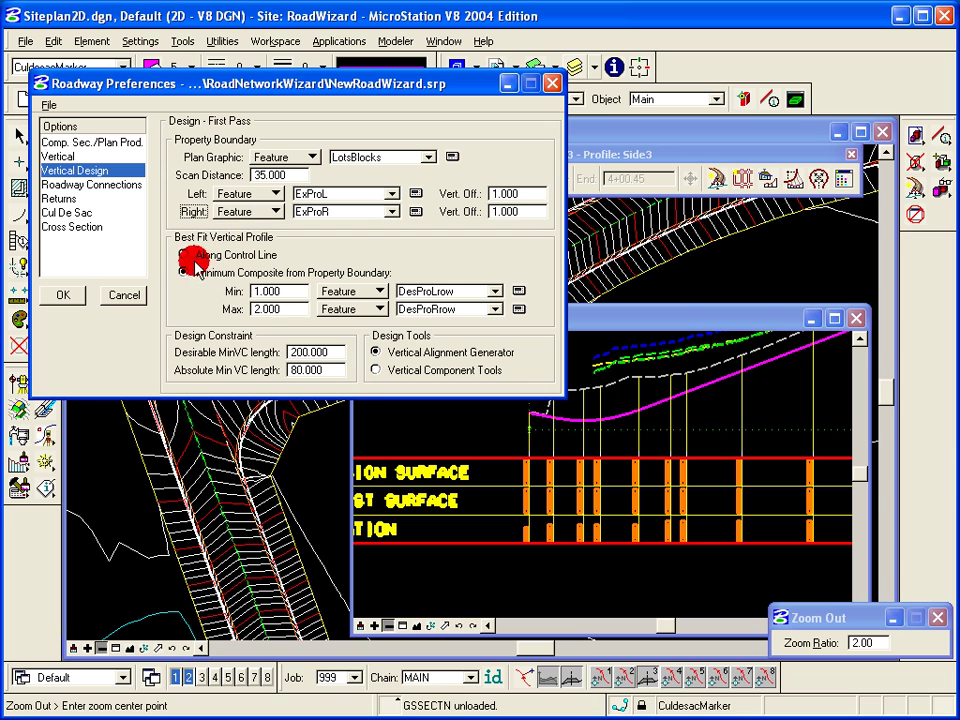
Toggle the fit to Along Control Line and back to Minimum Composite, then zoom Window 2 out further.
click(183, 255)
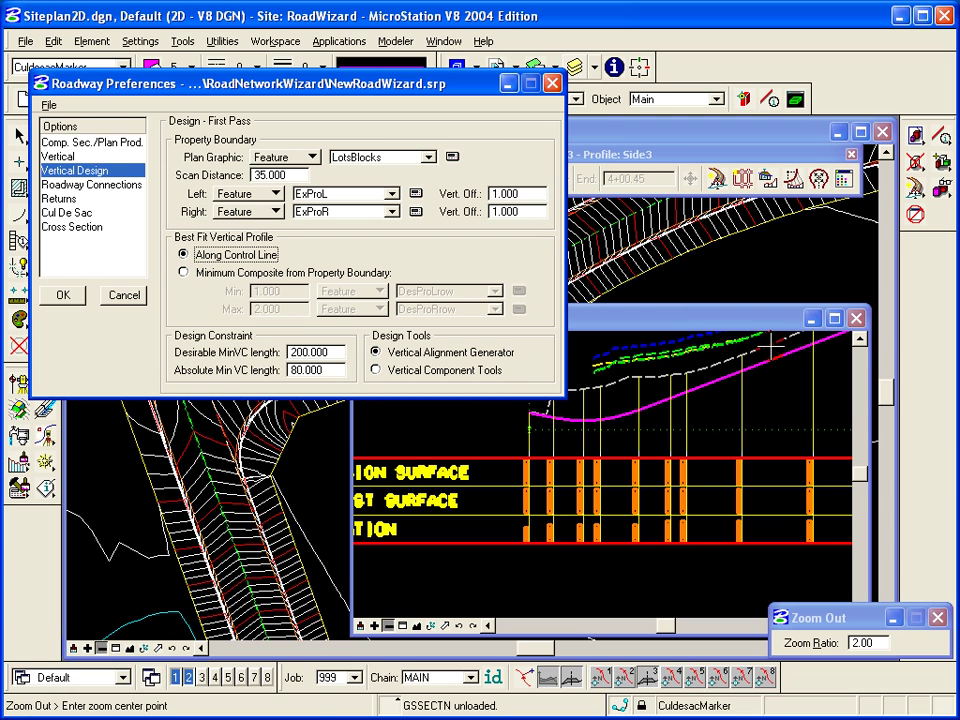
click(185, 273)
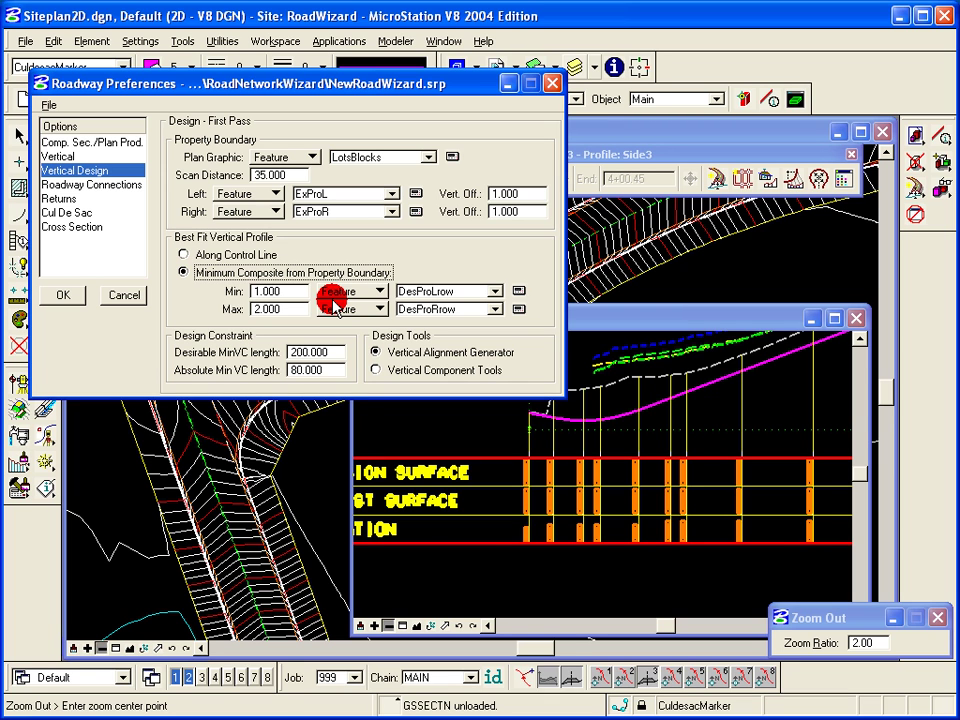
click(388, 627)
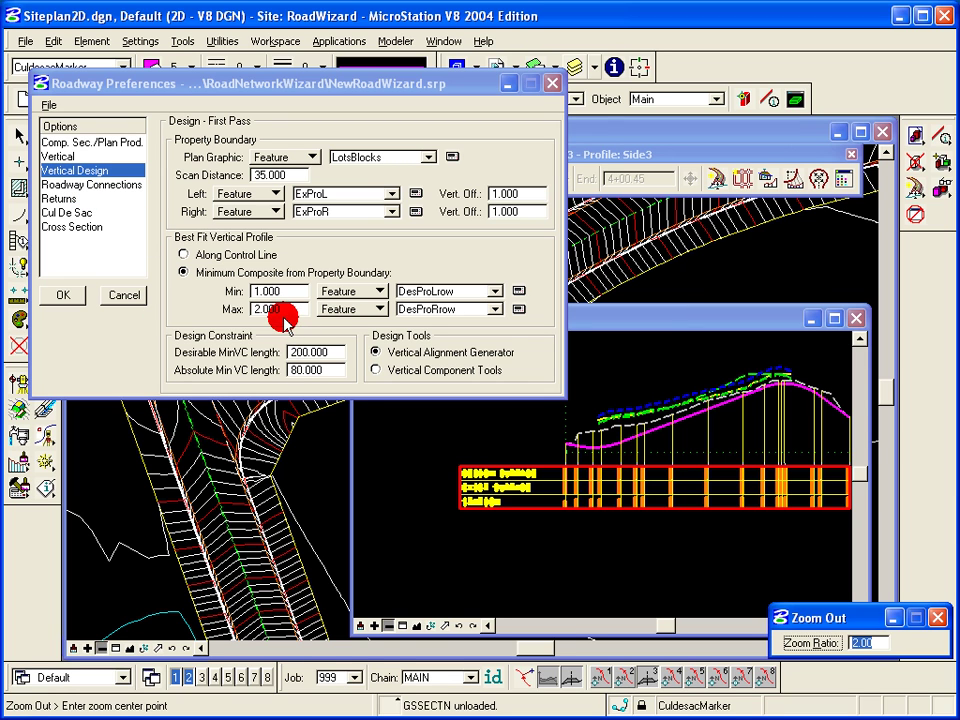
double_click(305, 373)
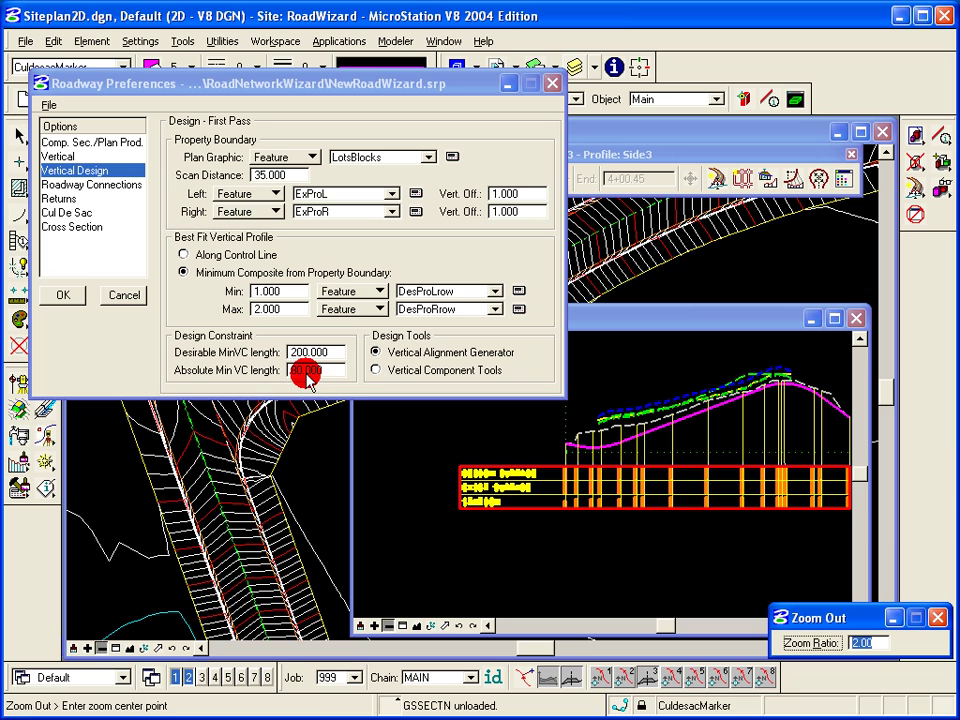
double_click(302, 352)
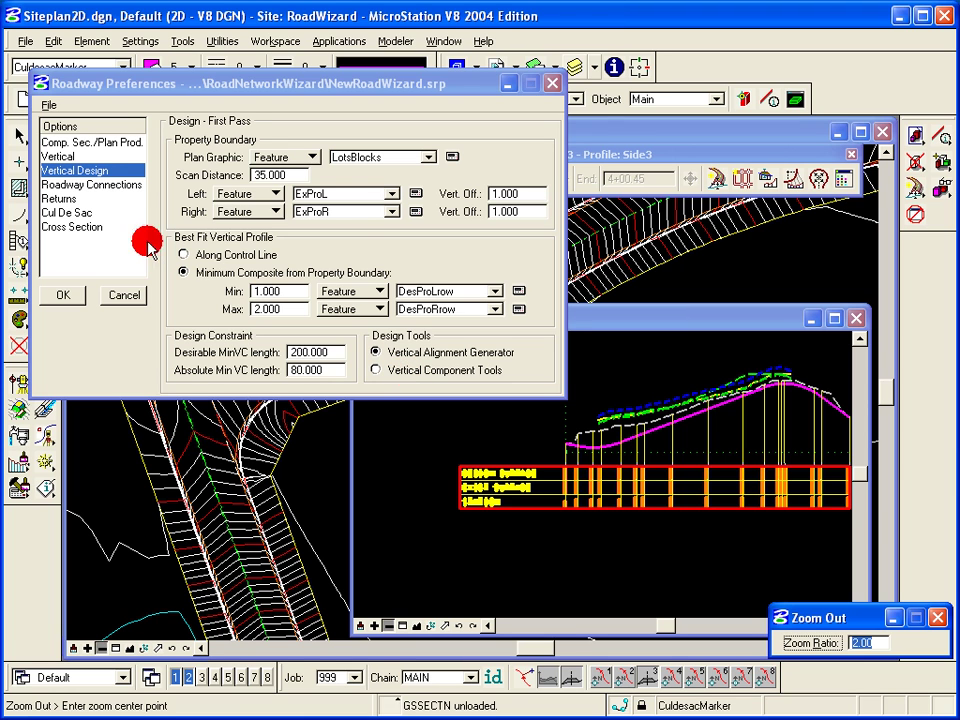
Show the Roadway Connections settings and select the 60.000 connection VC length.
click(108, 186)
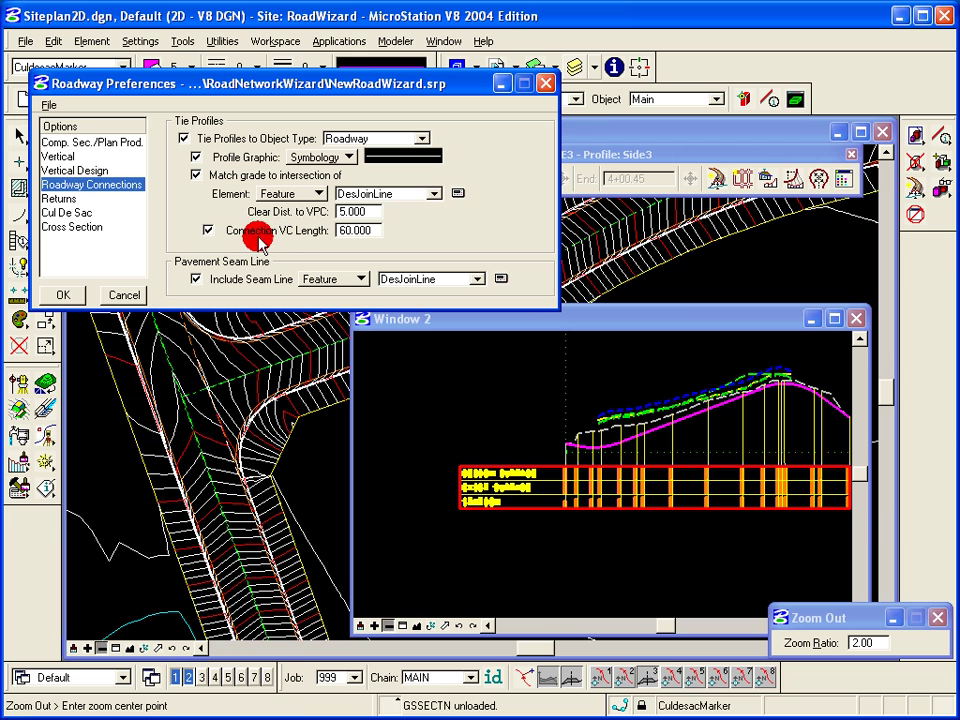
double_click(355, 237)
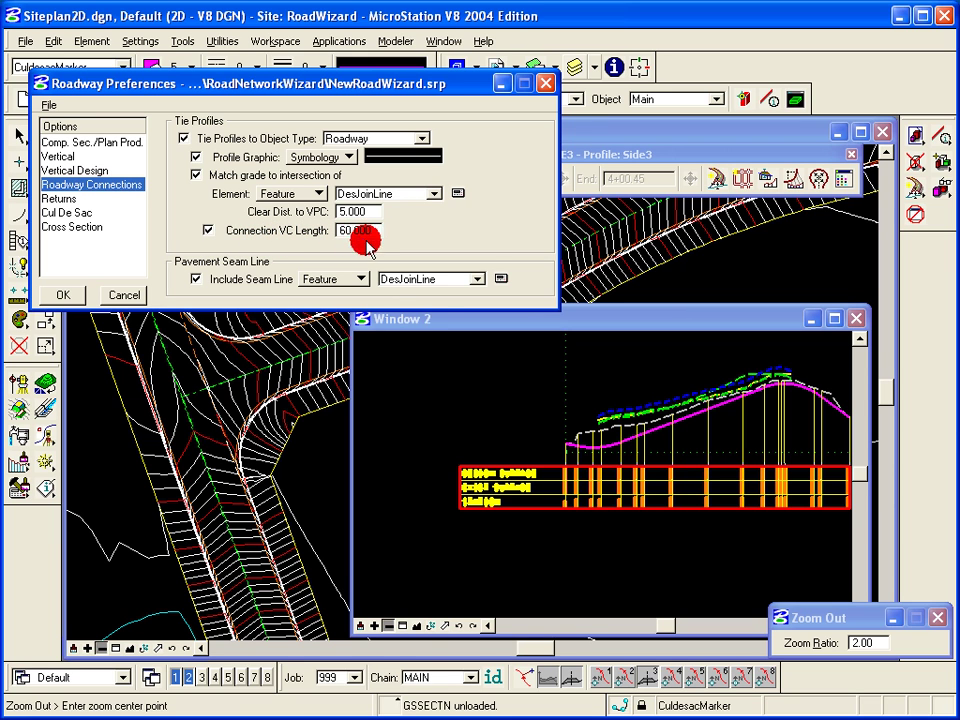
Window-zoom the profile view to an area, then return the preferences to the Vertical Design page.
click(402, 626)
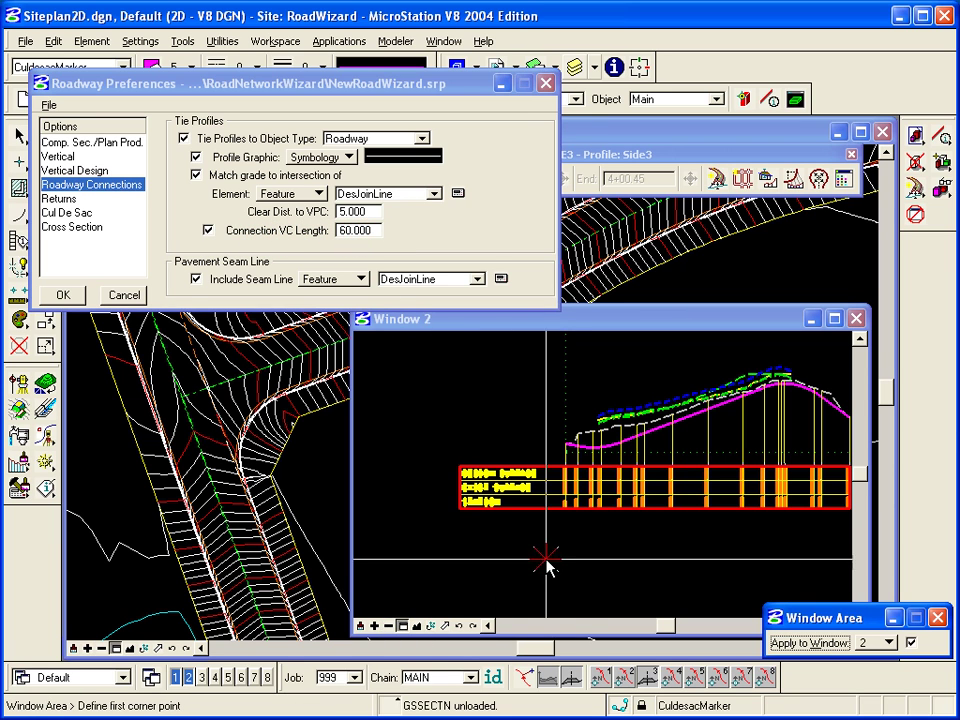
click(570, 508)
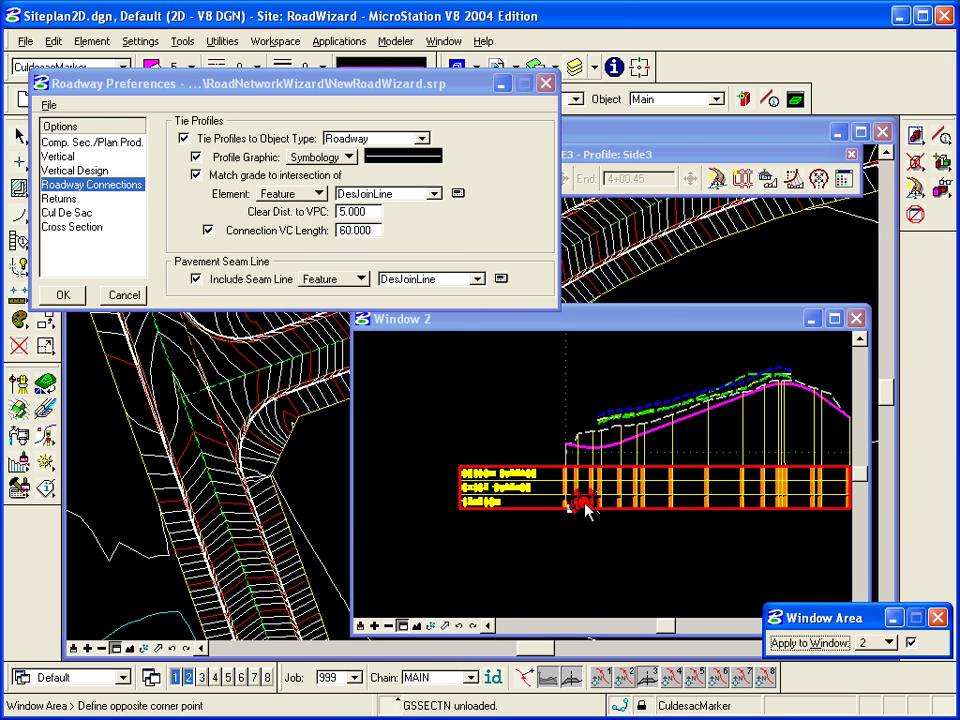
click(656, 446)
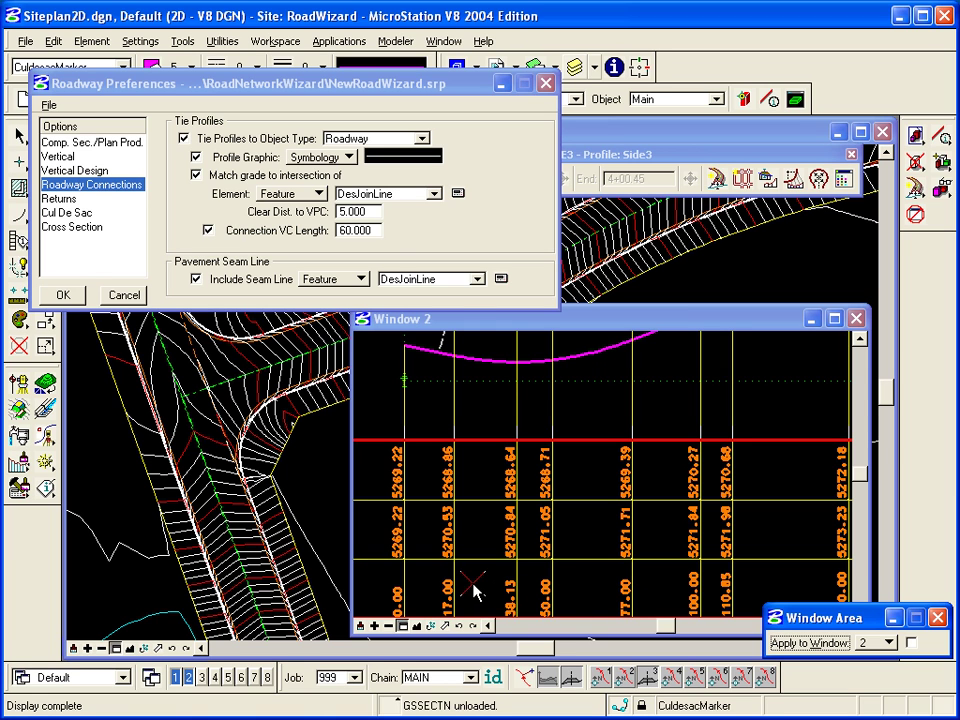
click(467, 335)
click(358, 232)
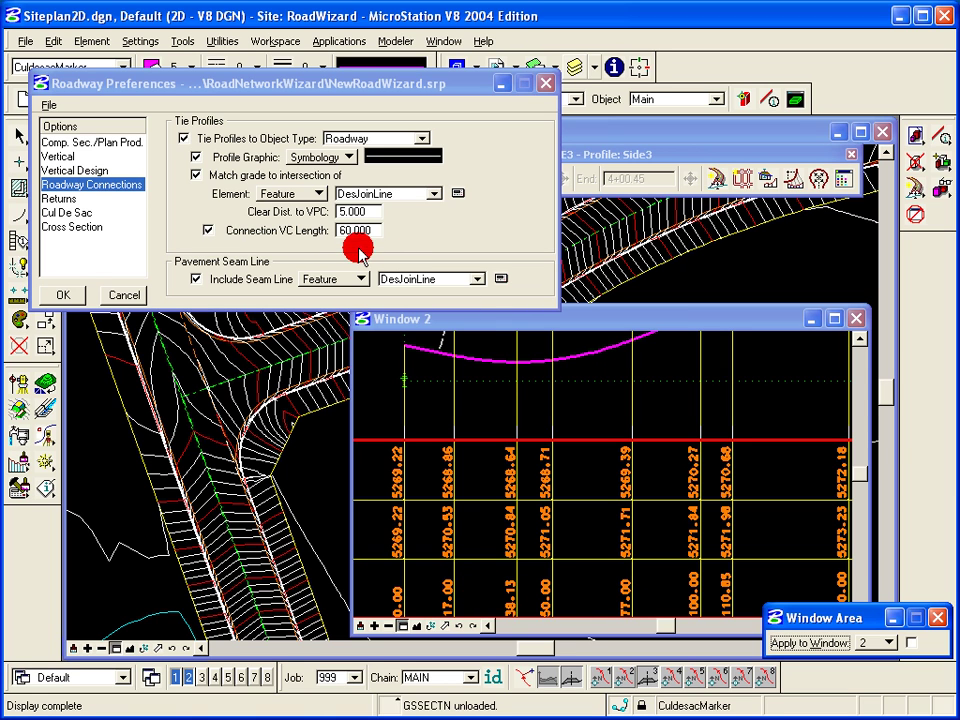
click(520, 335)
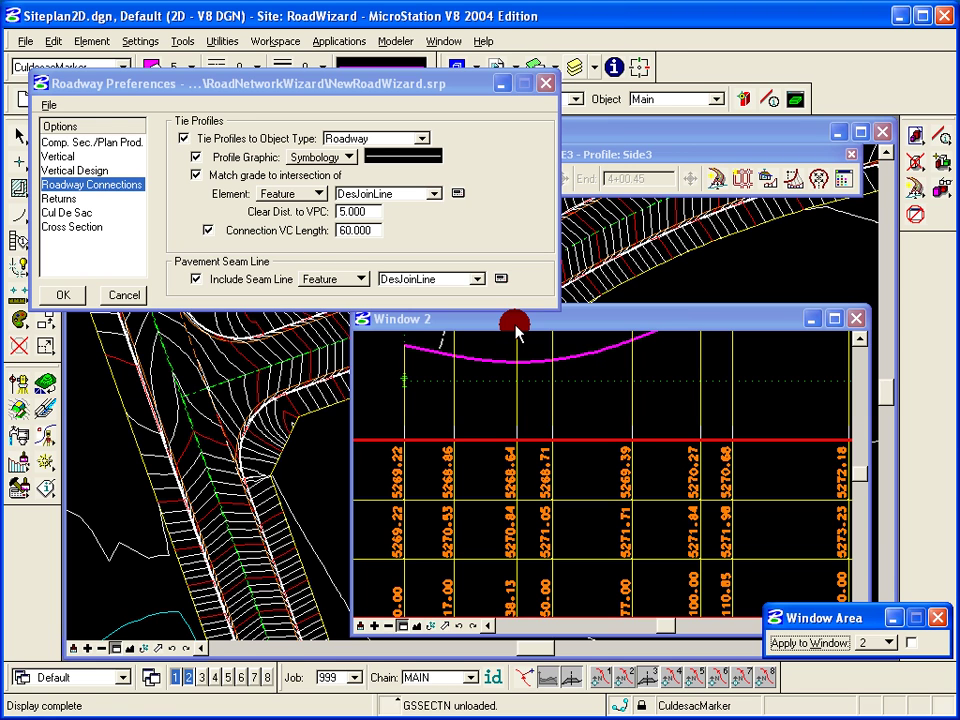
click(74, 170)
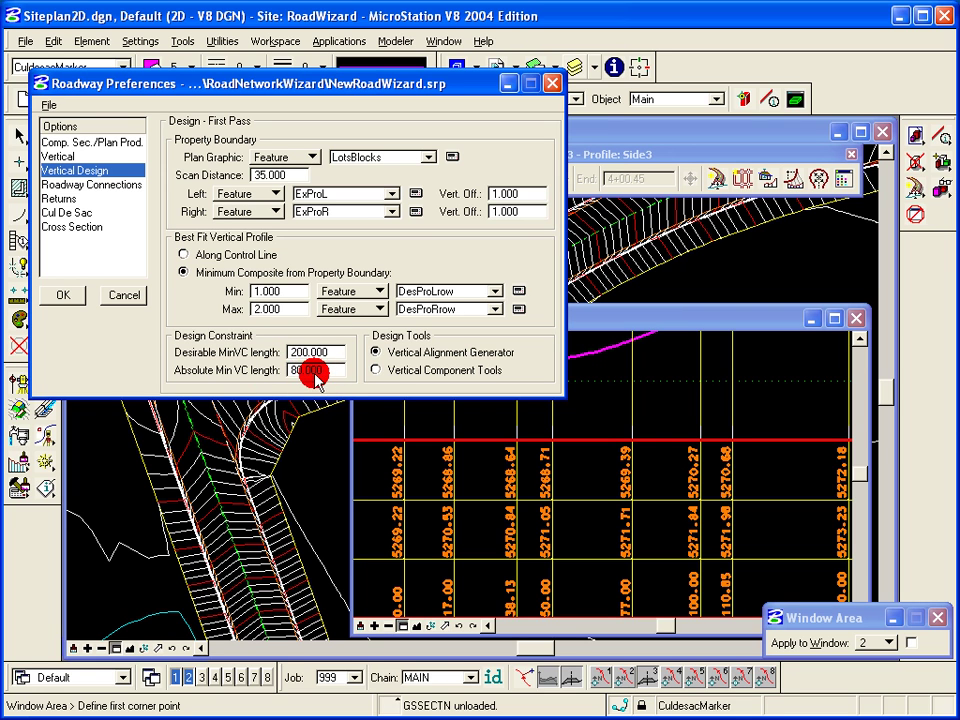
Return to the Roadway Connections page with the DesJoinLine pavement seam and 60.000 VC length.
click(84, 186)
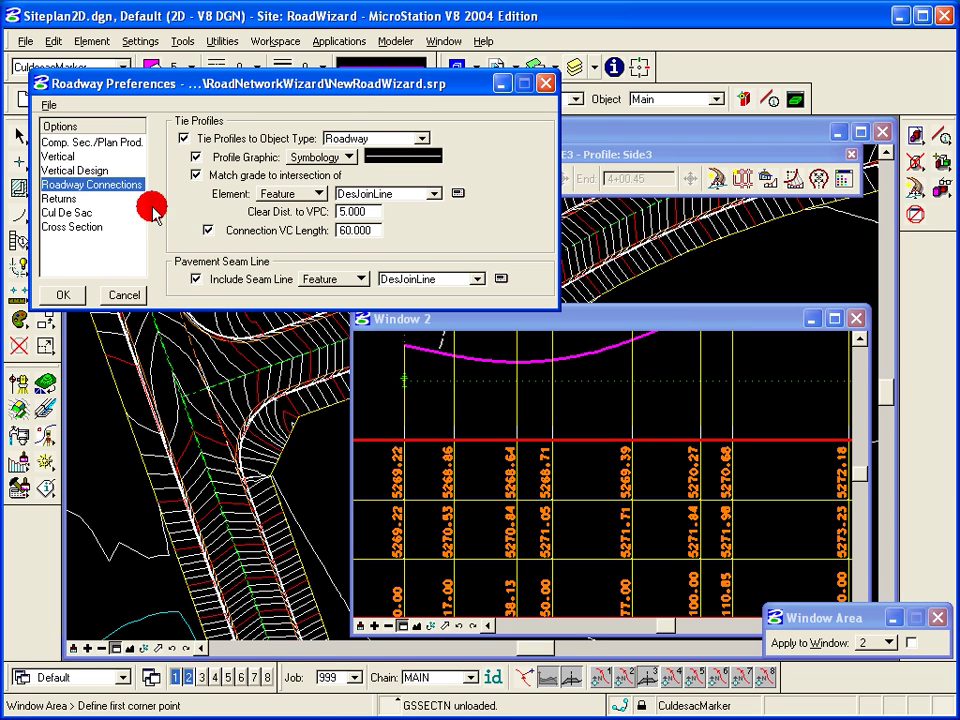
Show the Returns page: 47.000 search radius, DesEofP edge, ReturnLeft.sec and returnRight.sec.
click(57, 199)
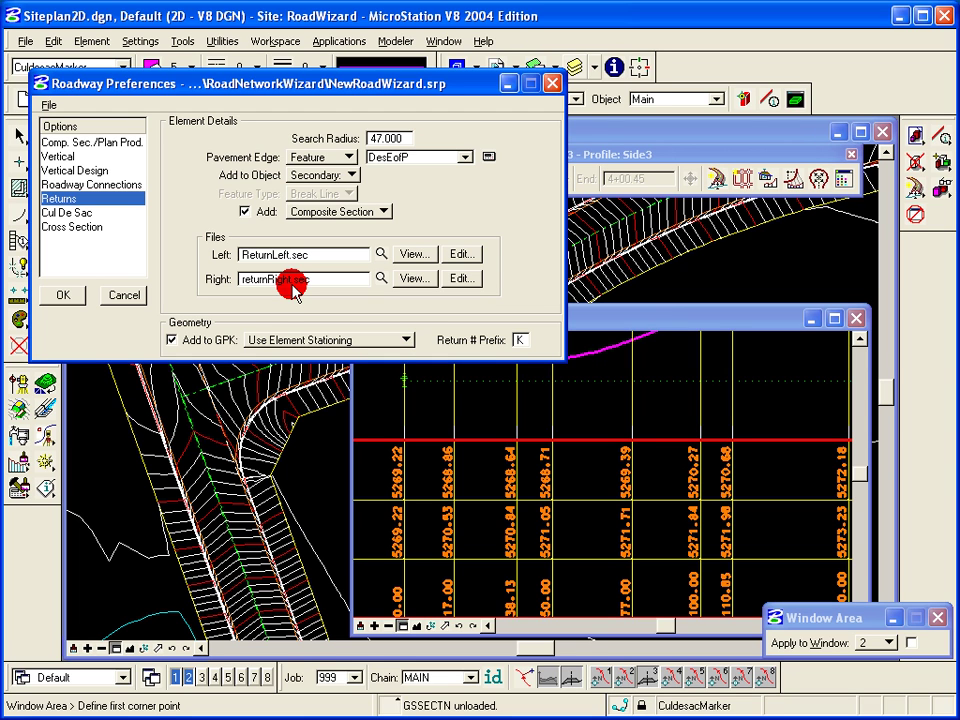
On the Cul De Sac page, switch the Add option to Section, then back to Composite Section.
click(88, 214)
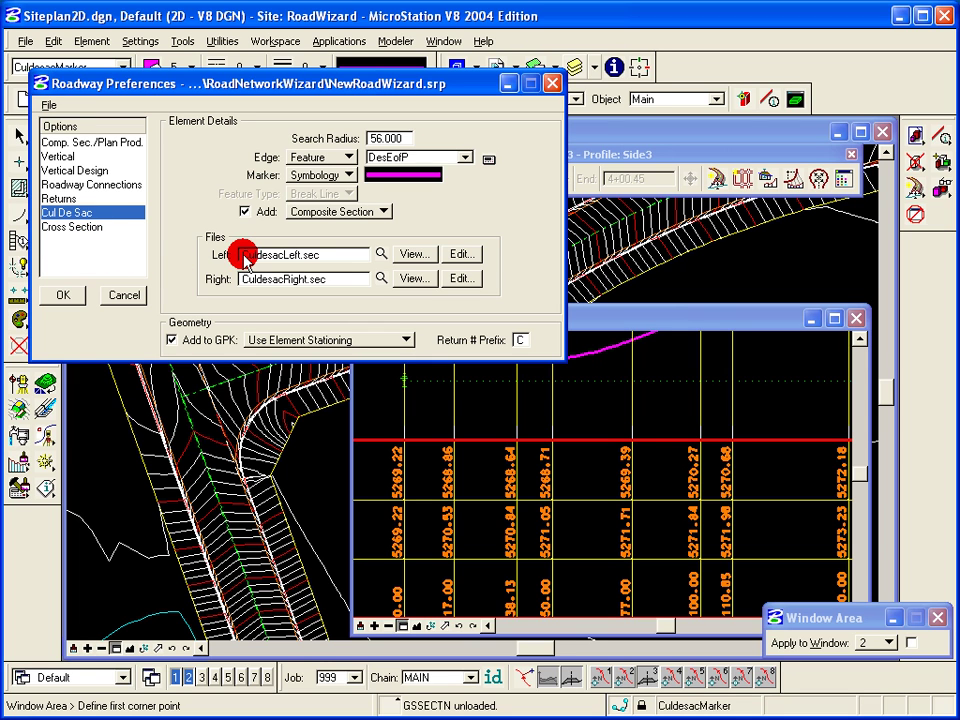
click(369, 210)
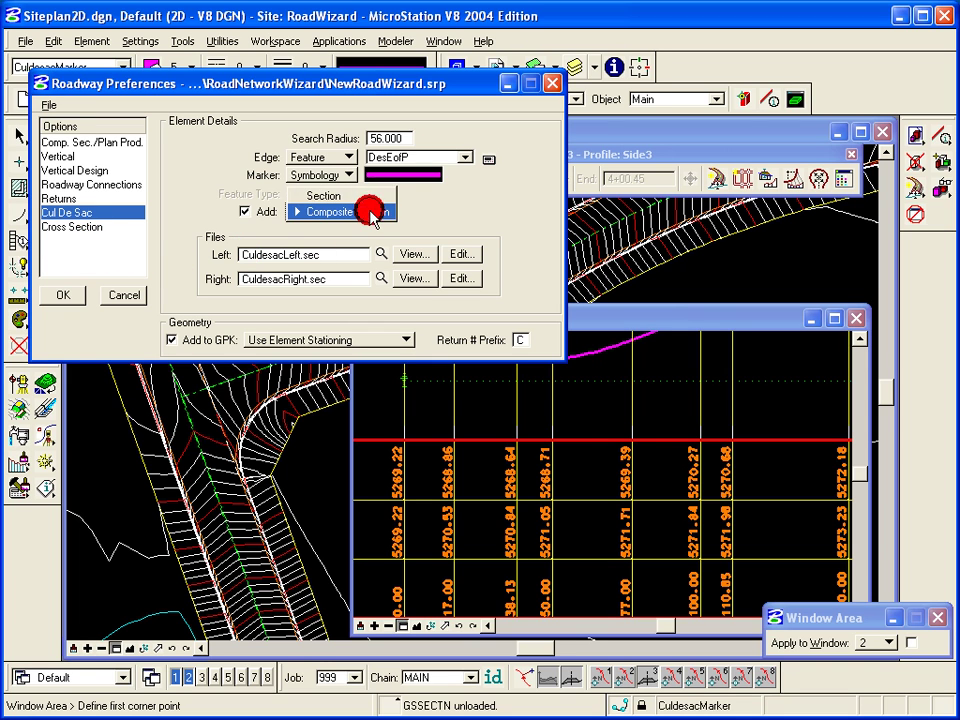
click(369, 195)
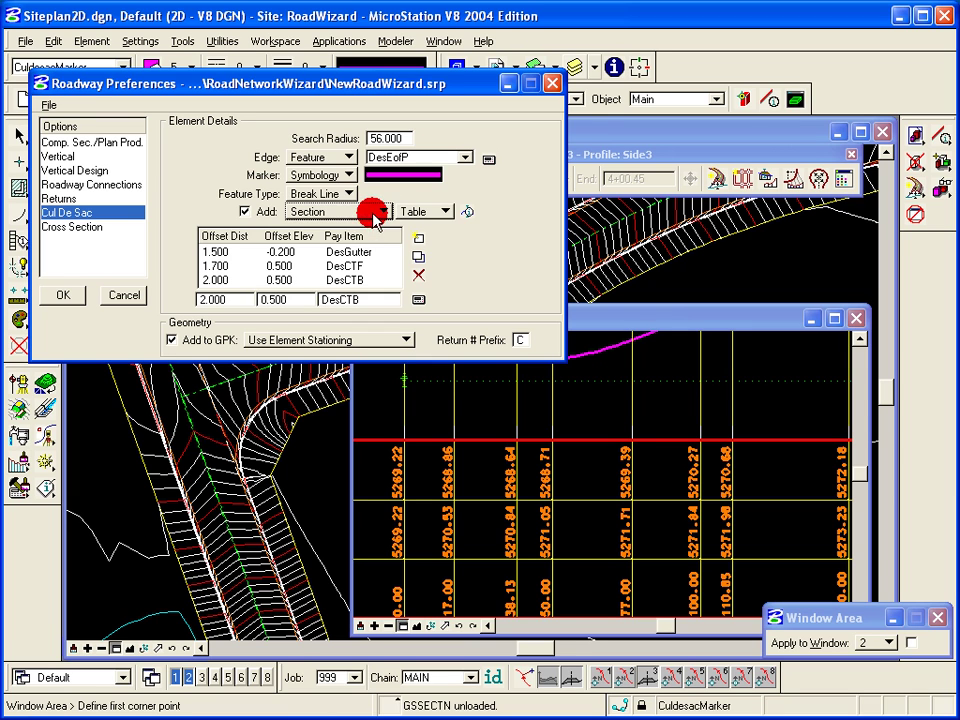
click(370, 210)
click(375, 227)
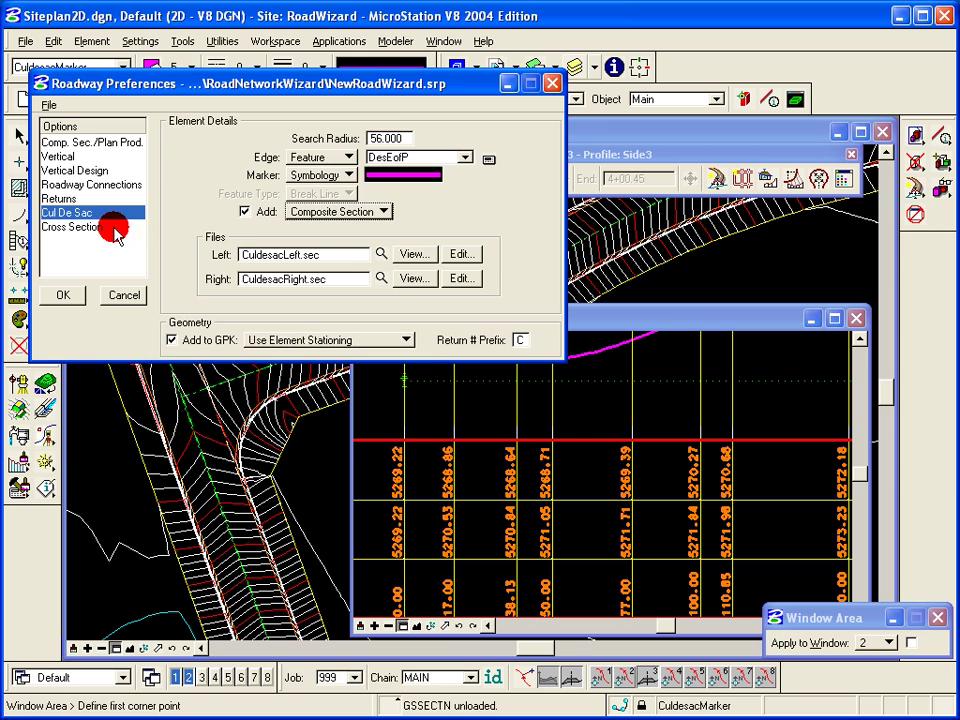
On the Cross Section page, enable the Proposed 'Use Other' surface, check its Drape choice, then disable it.
click(98, 227)
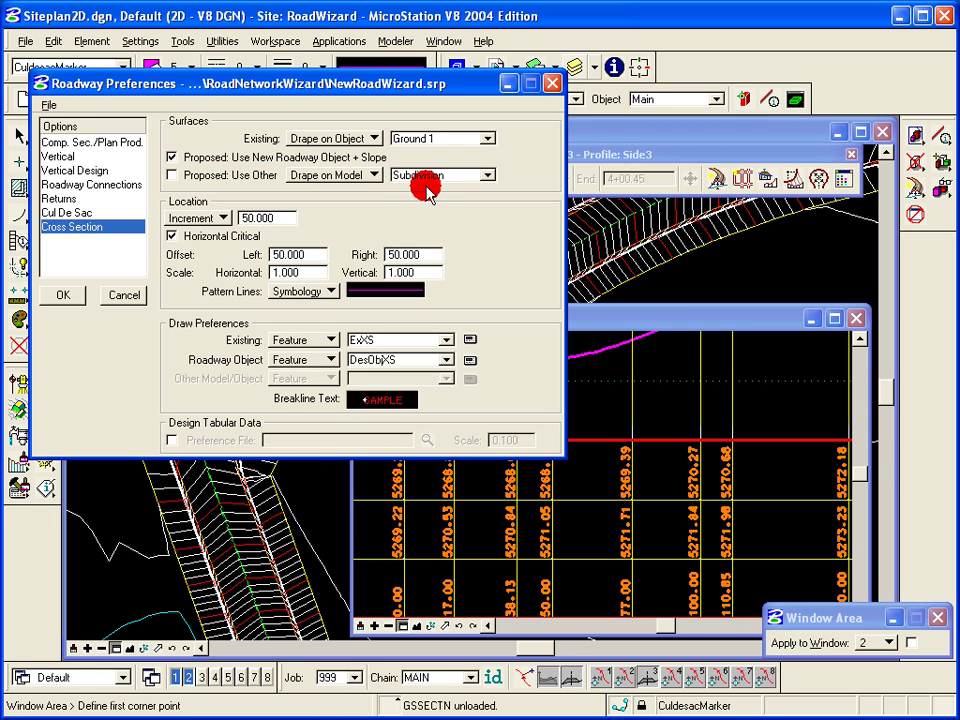
click(234, 179)
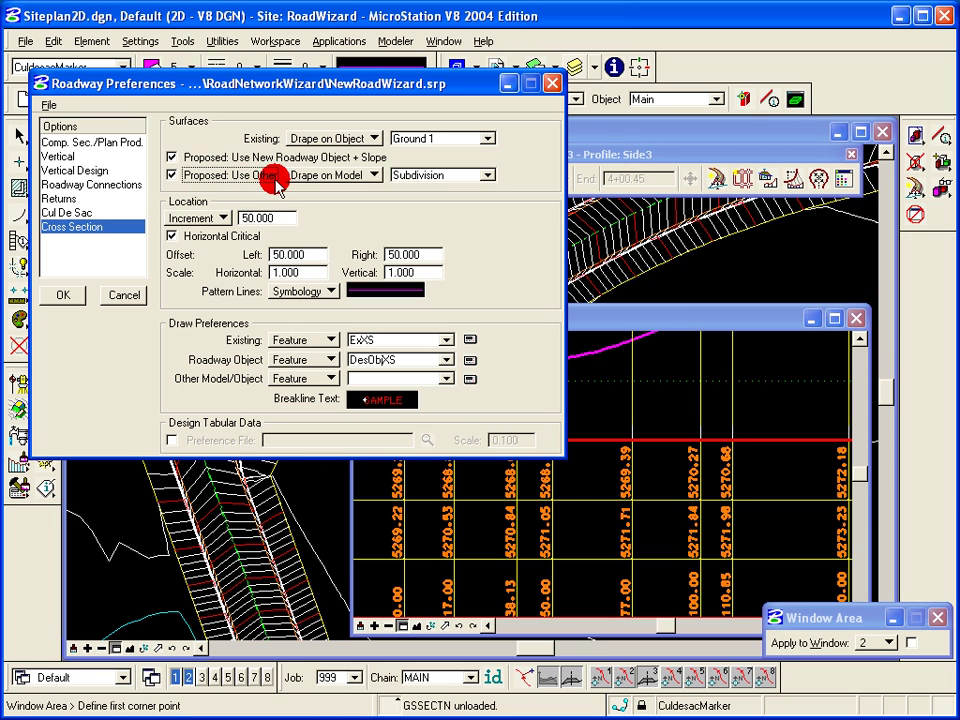
click(316, 187)
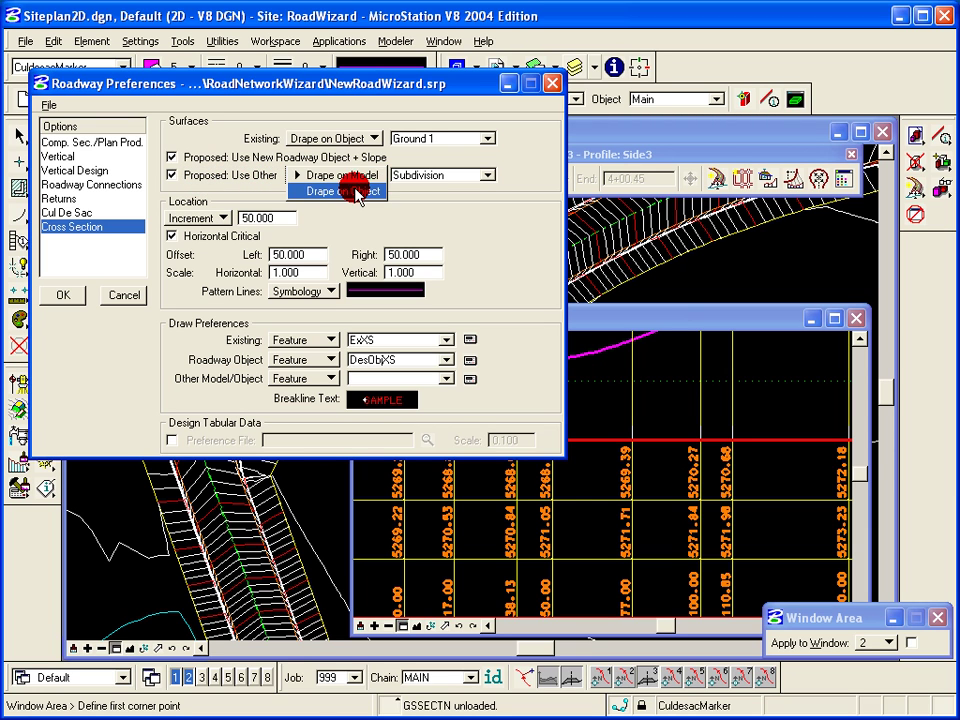
click(358, 180)
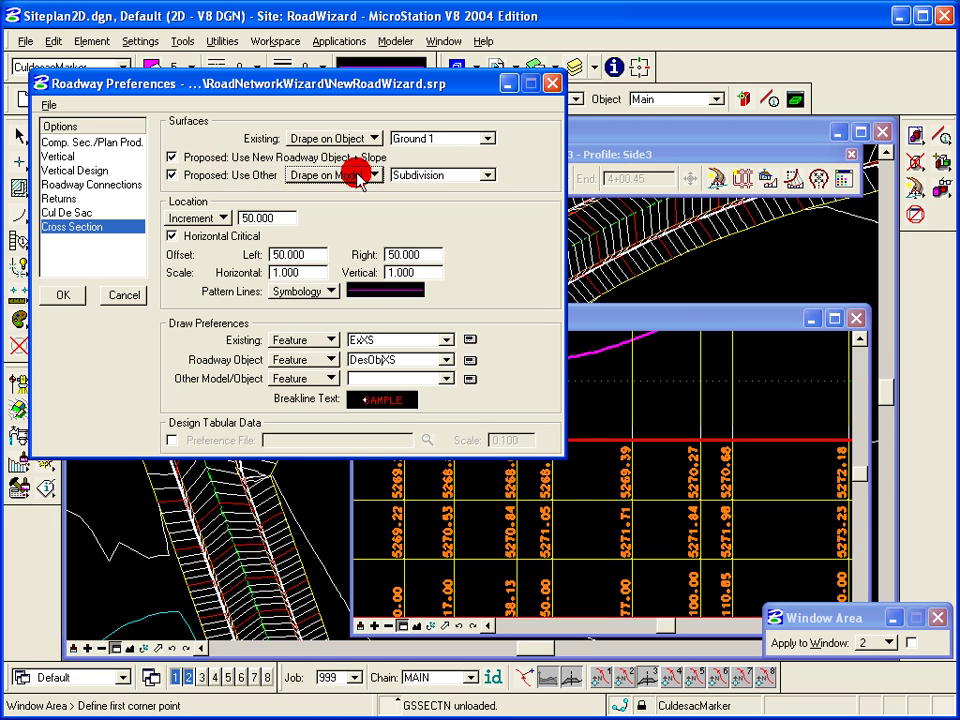
click(173, 176)
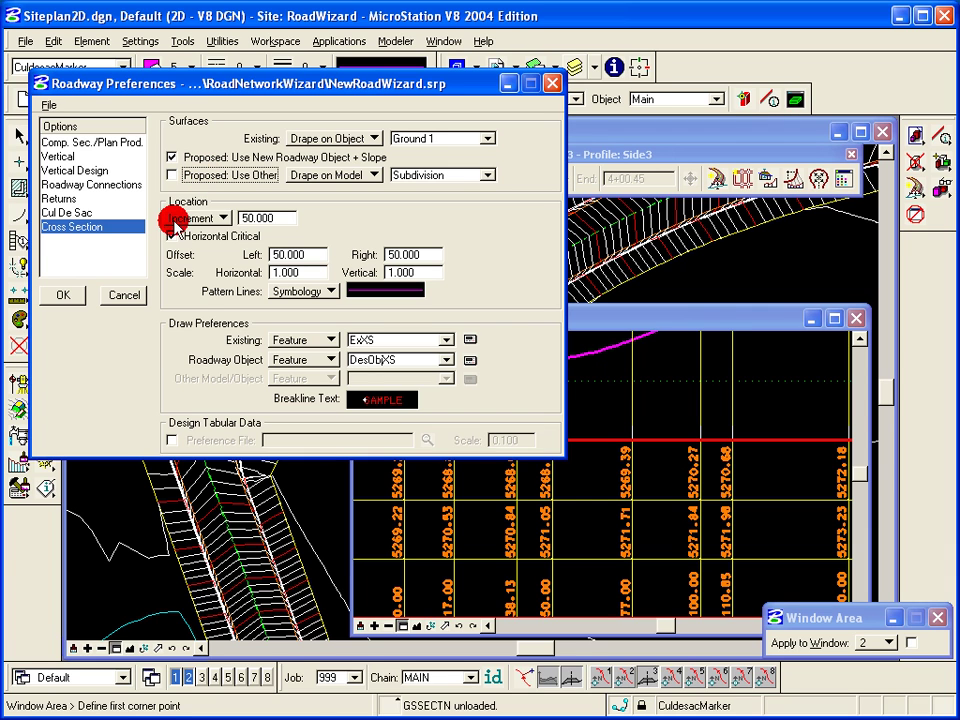
click(200, 217)
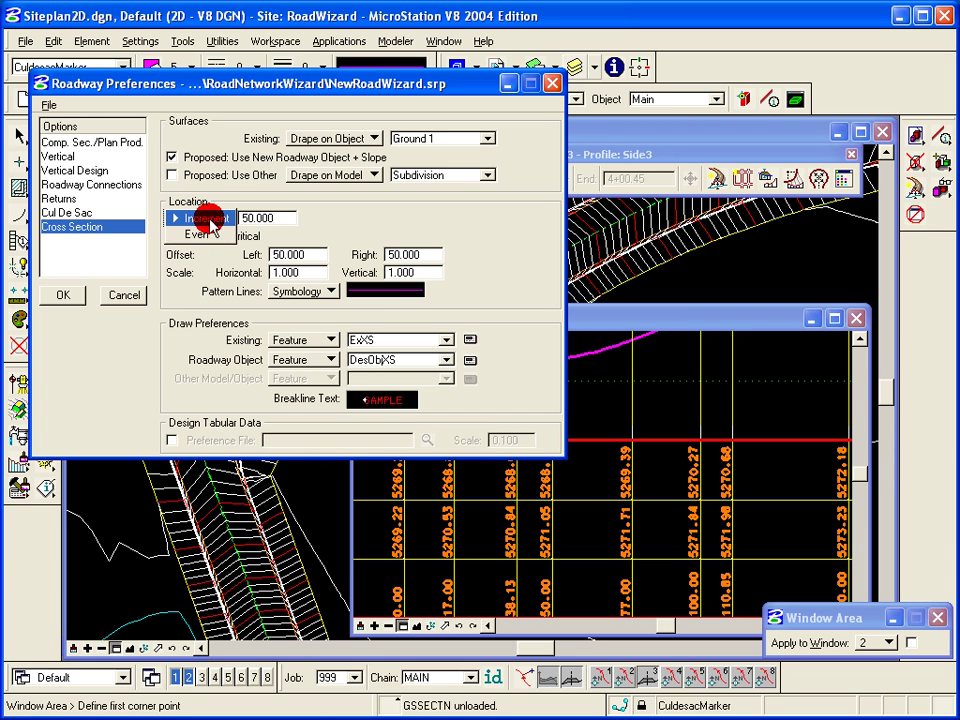
click(205, 217)
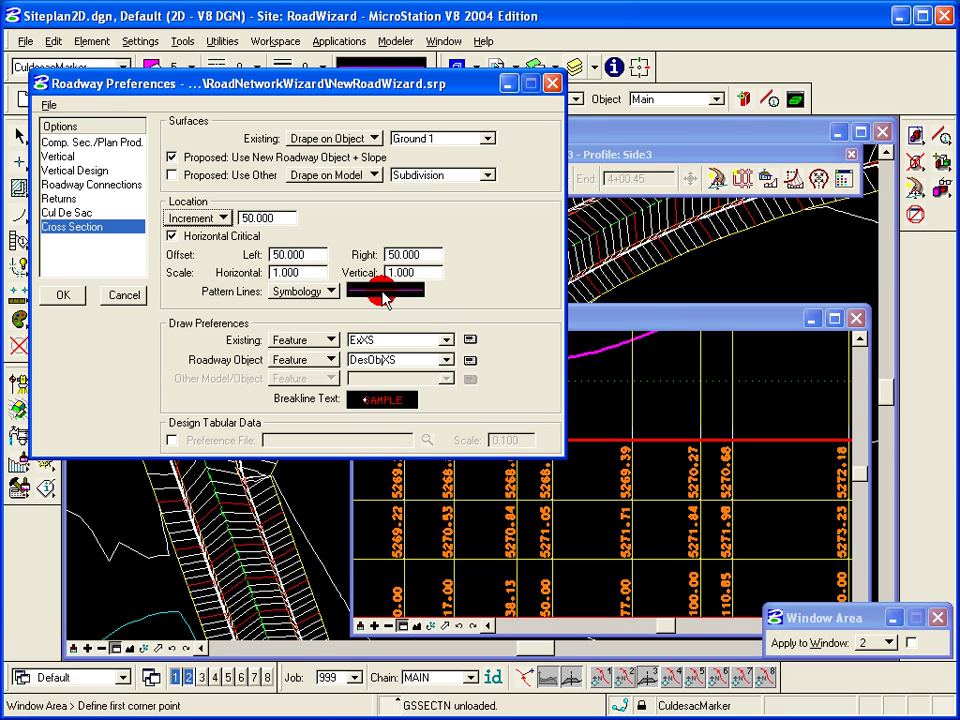
mouse_move(385, 296)
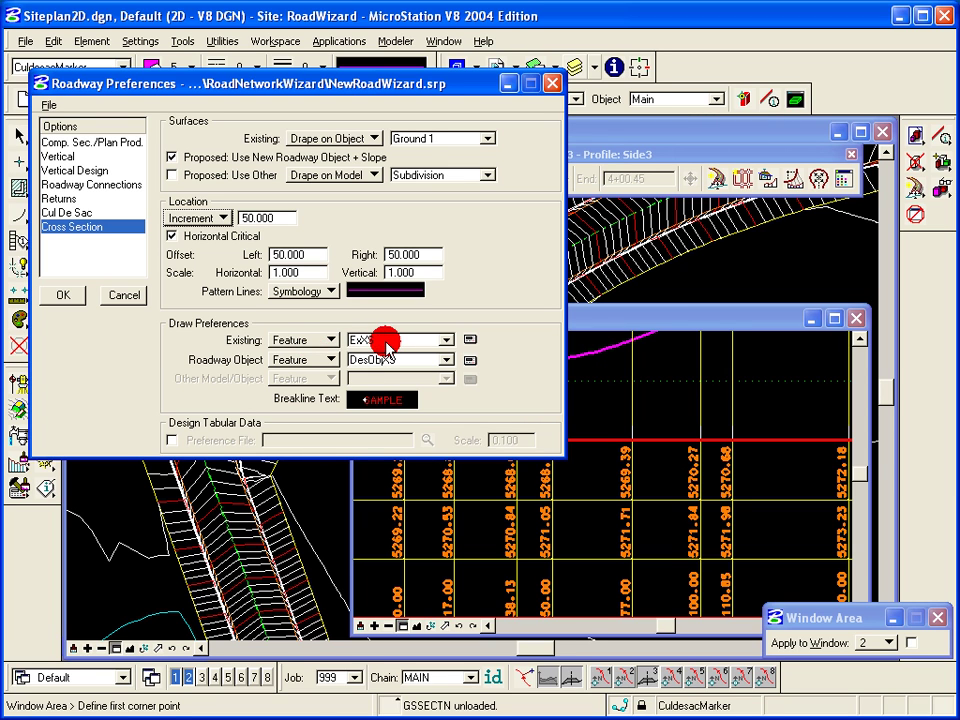
click(300, 340)
click(306, 326)
click(308, 342)
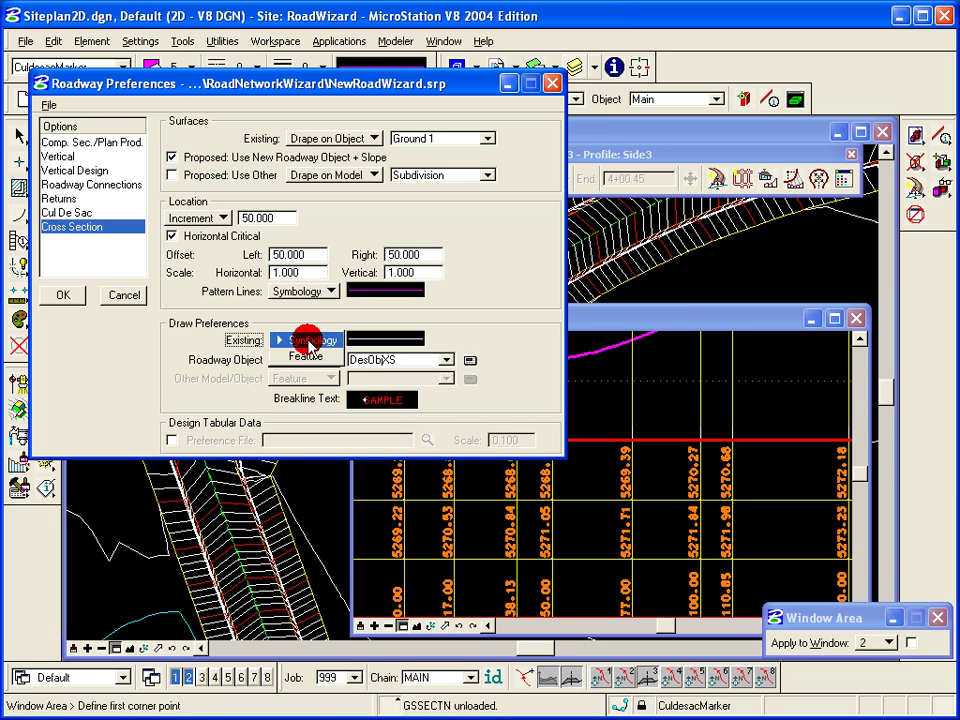
click(306, 356)
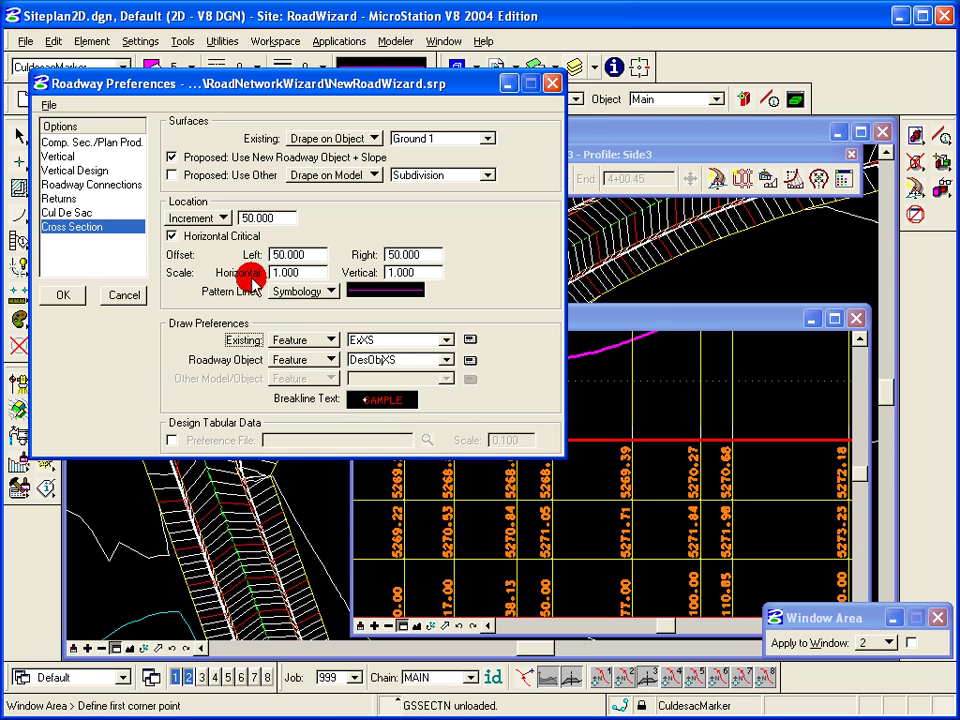
click(171, 175)
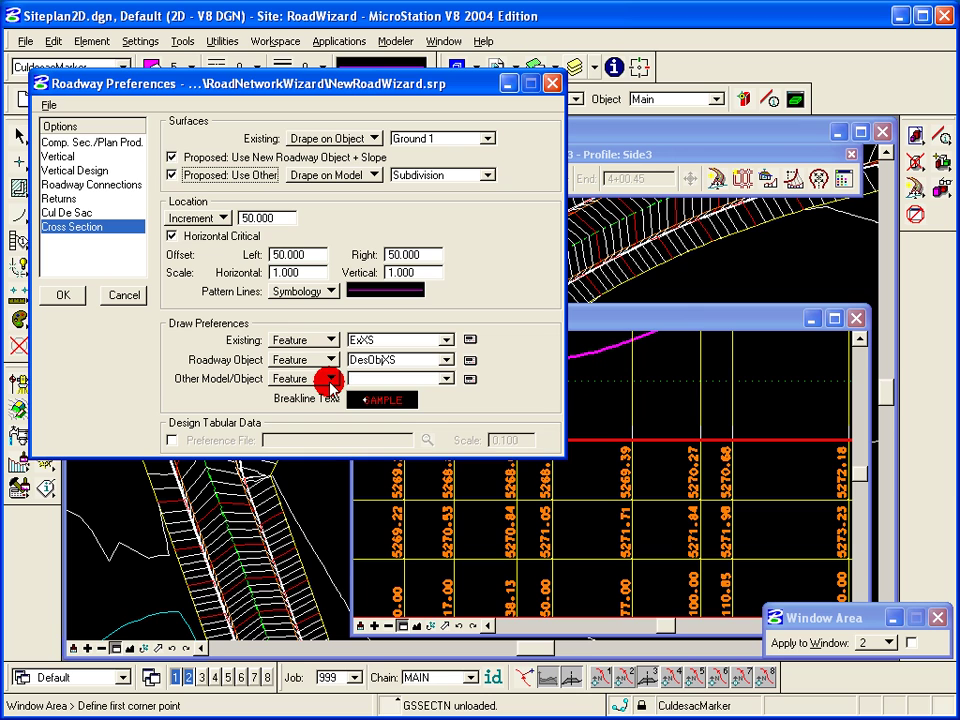
click(172, 175)
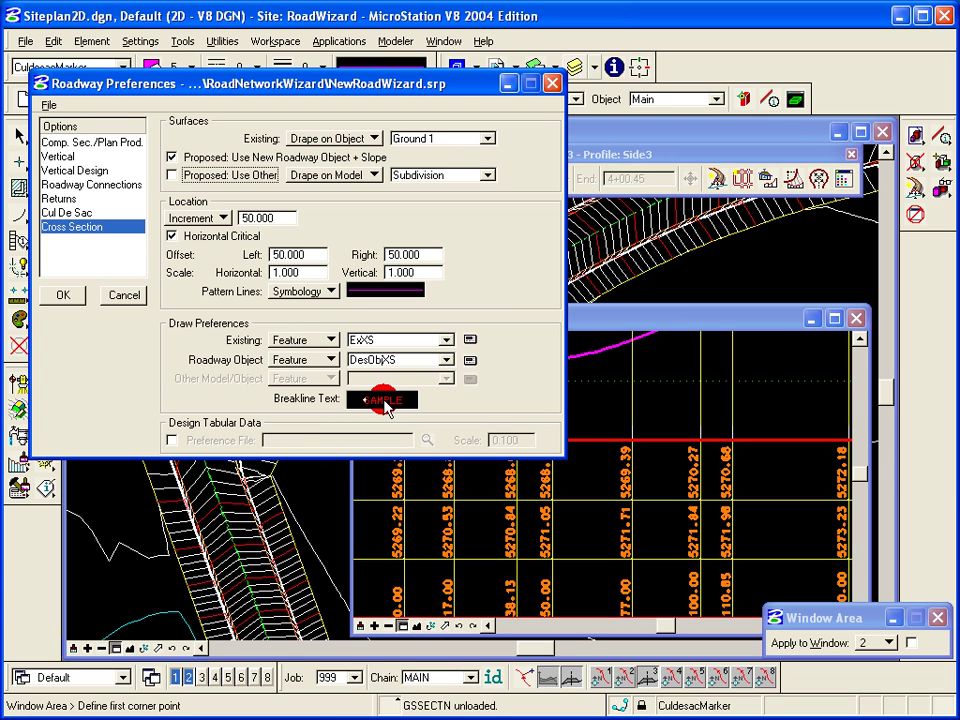
mouse_move(385, 407)
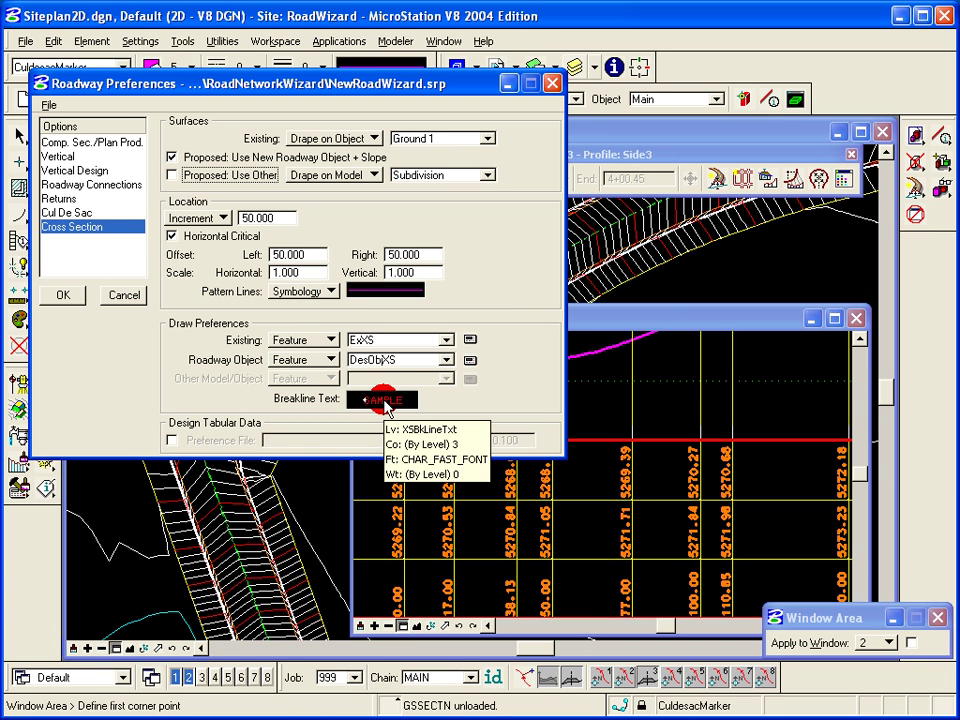
Start saving the preferences as NewRoadWizardCRAndCDSOff.srp, then cancel.
click(46, 105)
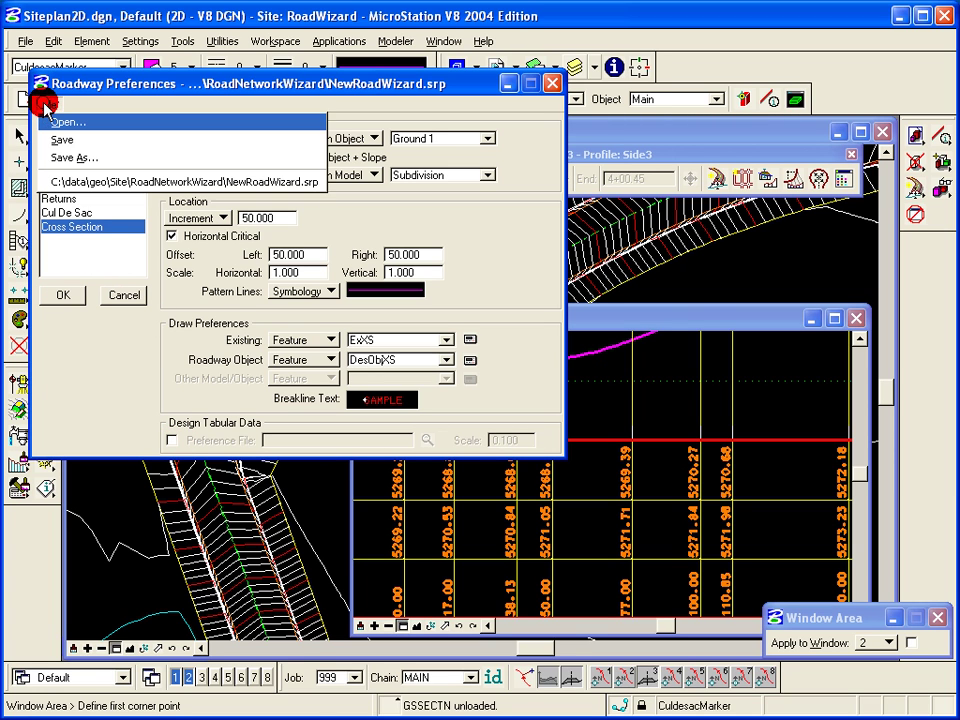
click(68, 157)
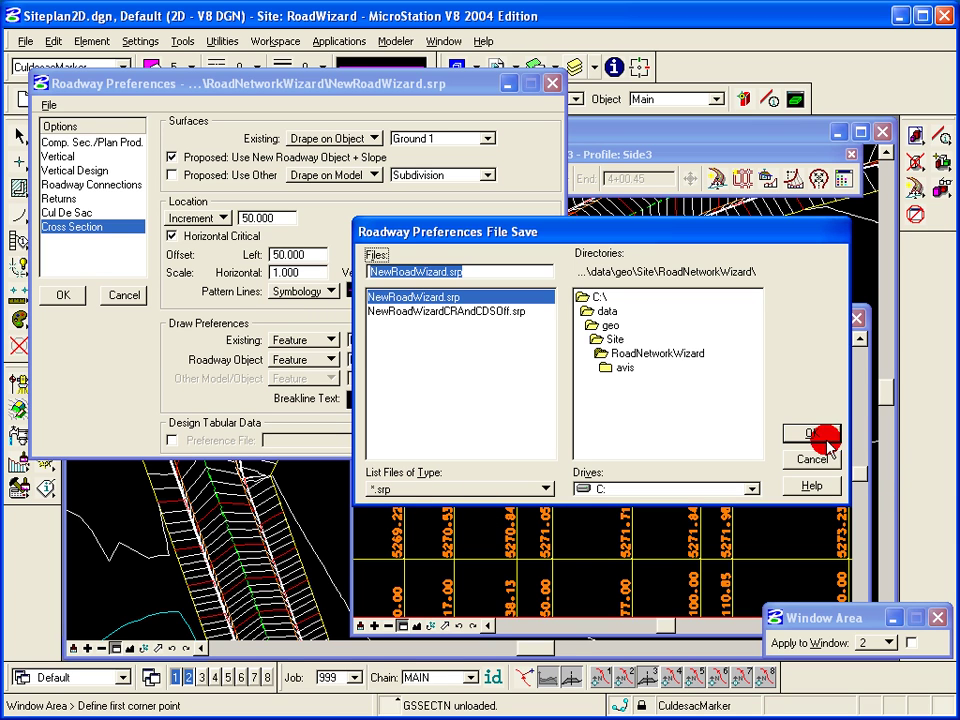
click(456, 311)
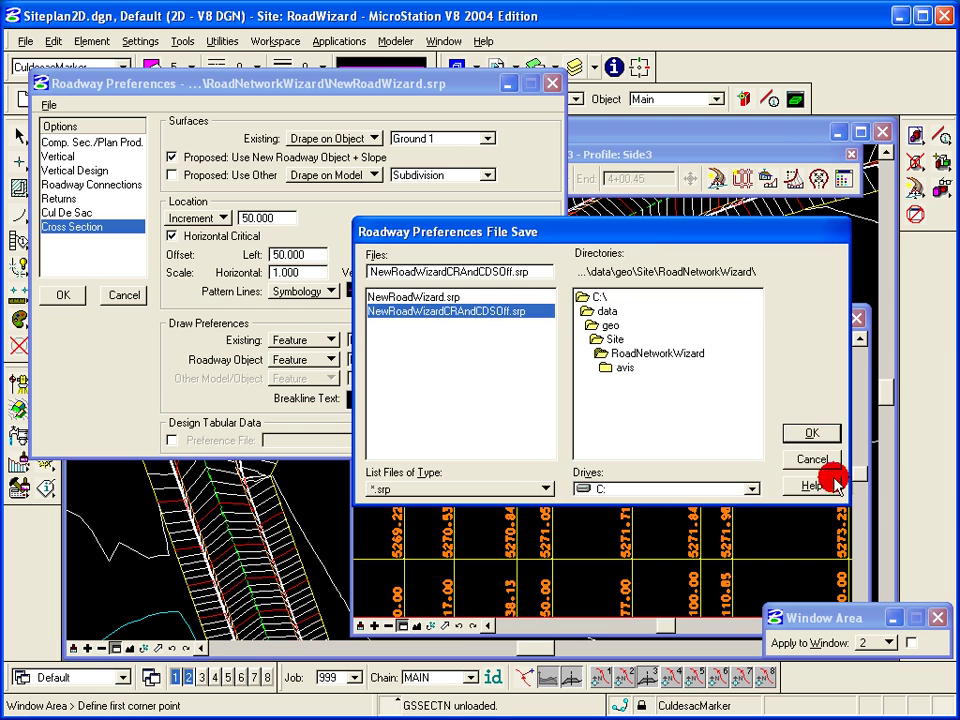
click(813, 458)
Load NewRoadWizardCRAndCDSOff.srp, discarding unsaved preference changes.
click(48, 104)
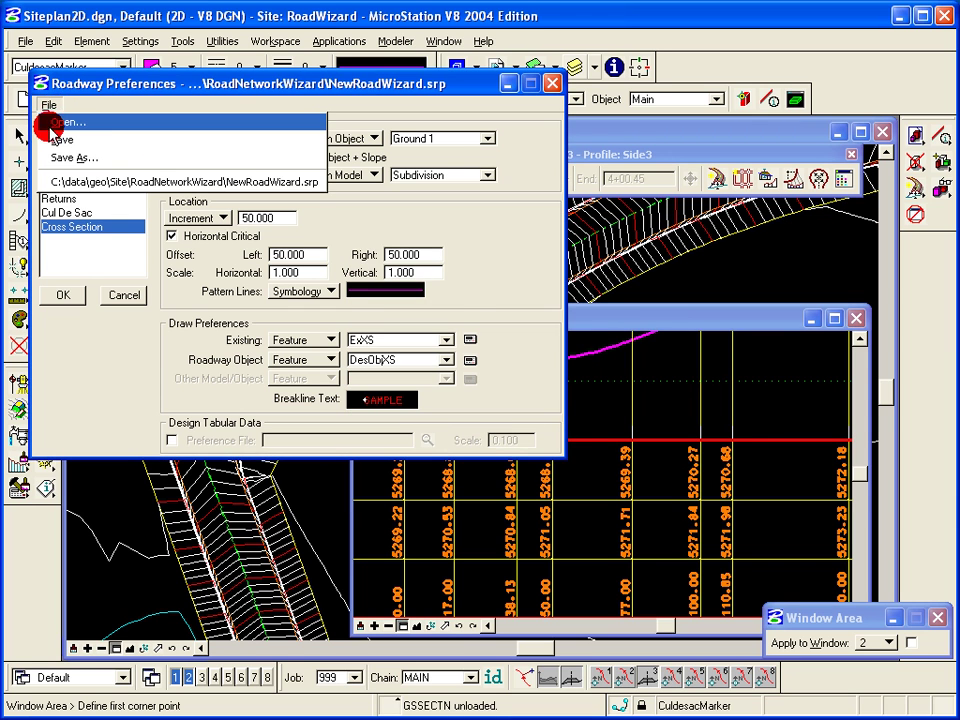
click(52, 122)
click(452, 315)
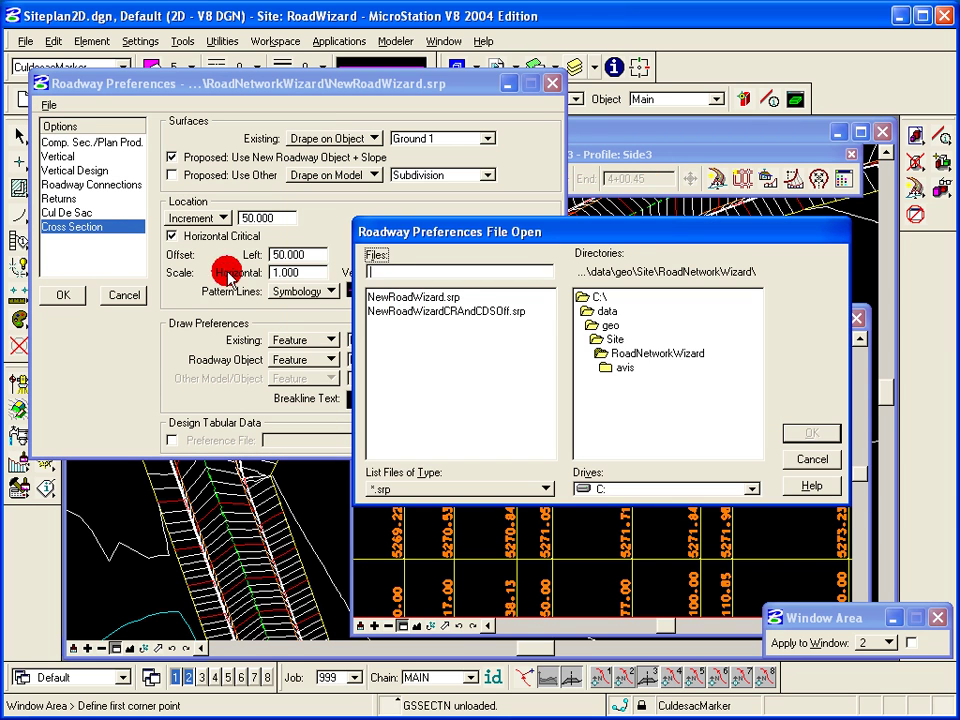
click(425, 311)
click(813, 434)
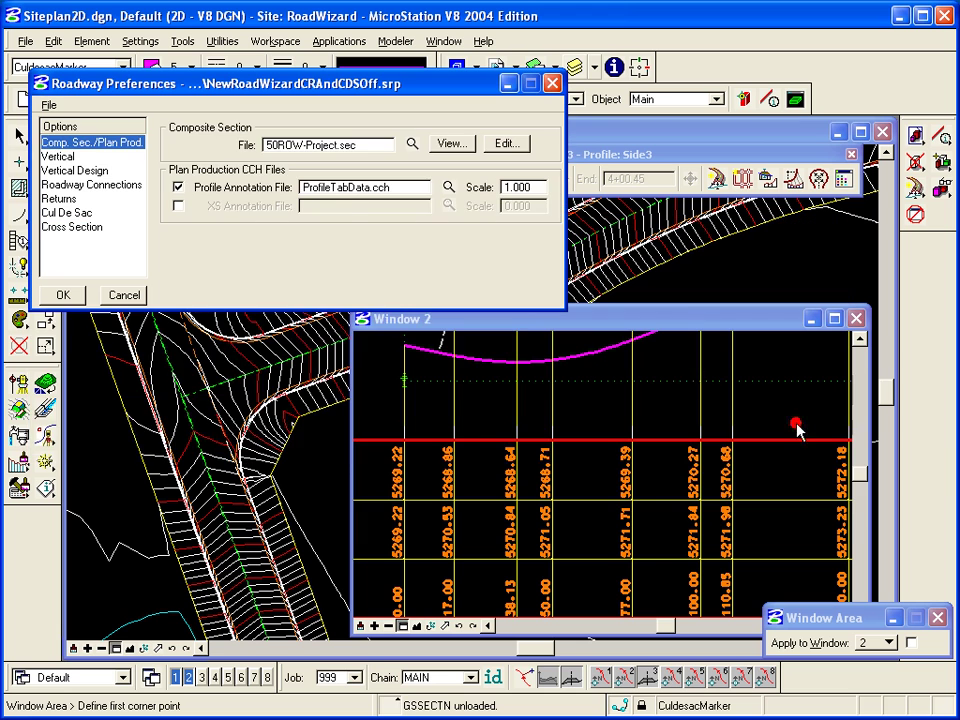
Show the Vertical, Vertical Design and Roadway Connections preference pages.
click(66, 156)
click(75, 171)
click(74, 184)
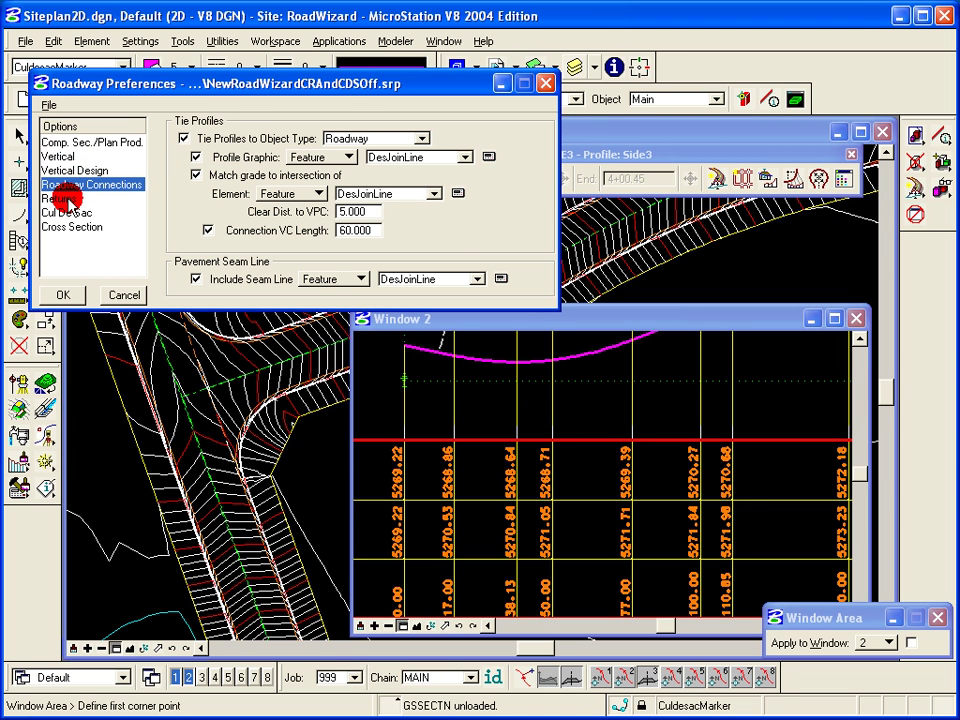
Show the Returns, Cul De Sac and Cross Section preference pages.
click(70, 199)
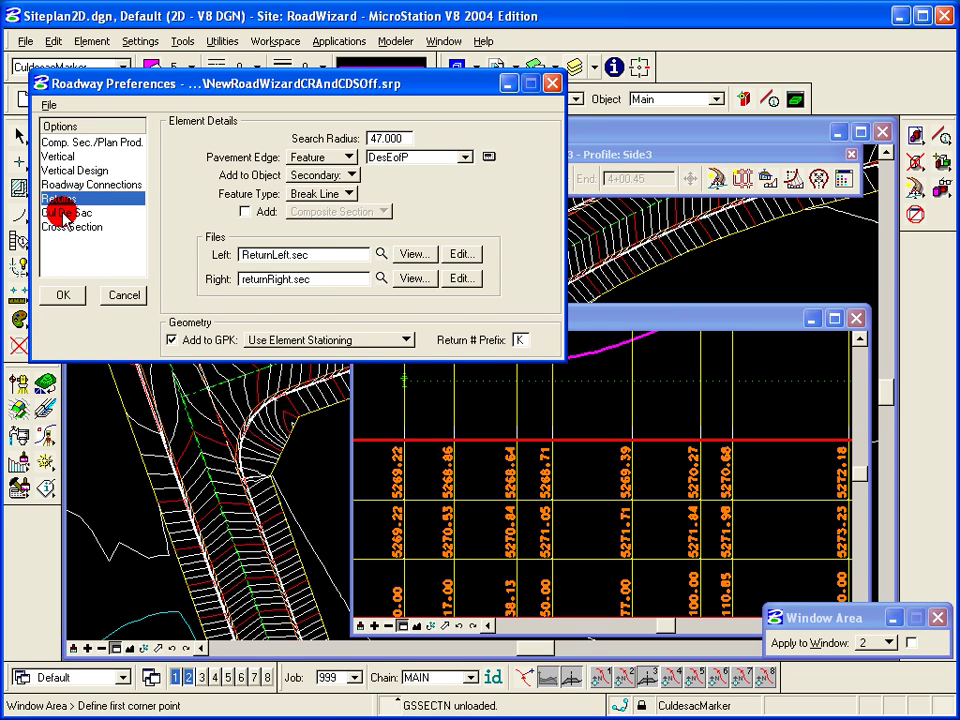
click(65, 213)
click(70, 227)
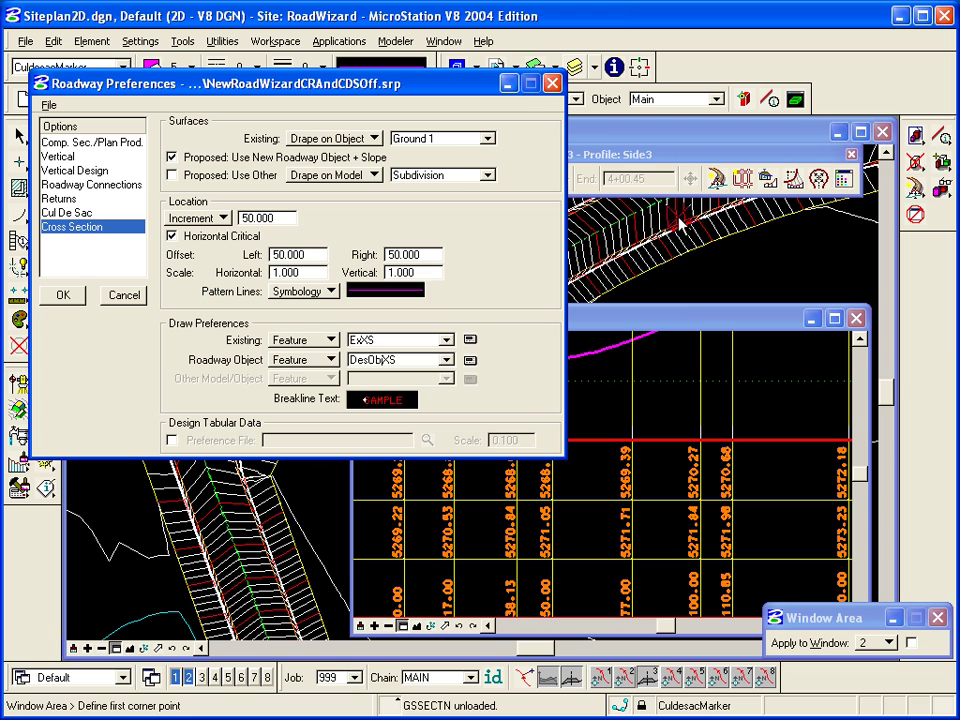
In the Roadway Network Tool, set the preference file to NewRoadWizardCRAndCDSOff.srp.
click(743, 179)
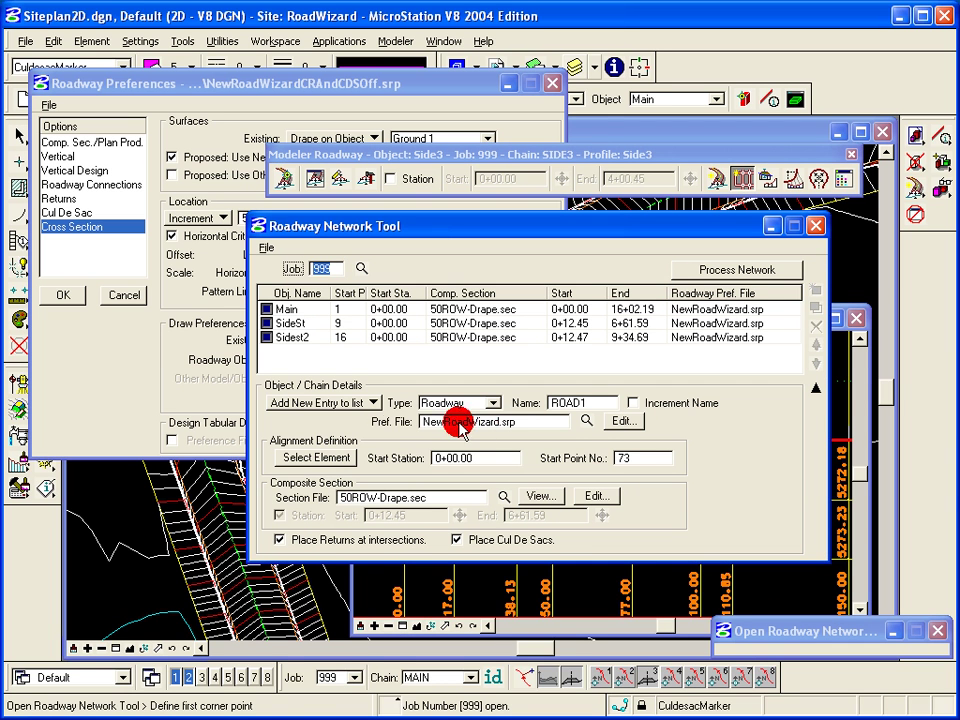
click(510, 423)
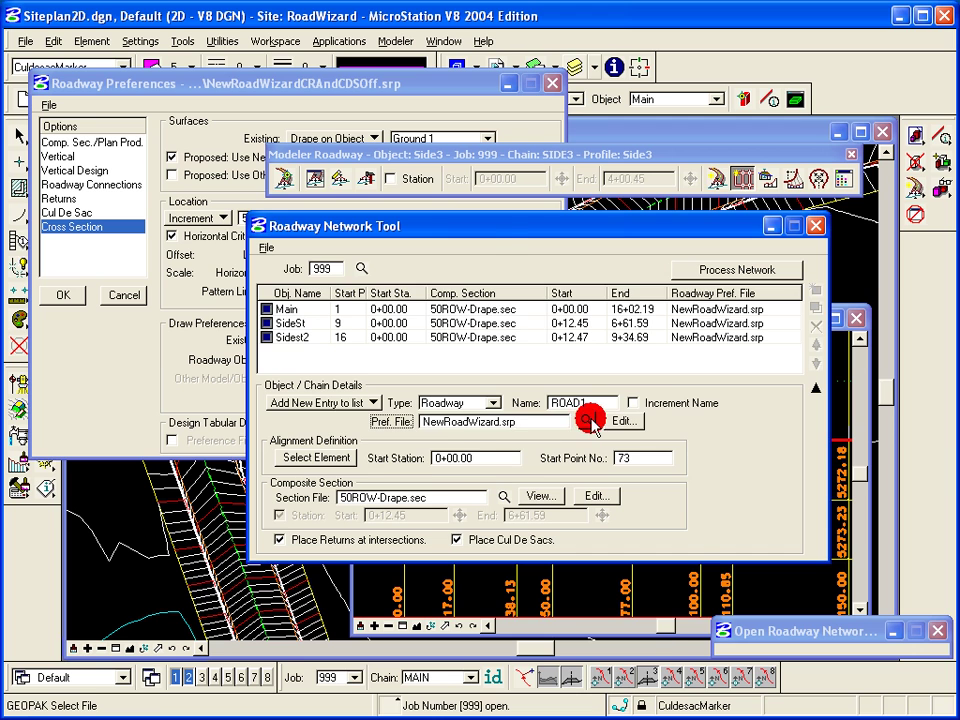
click(591, 421)
click(394, 276)
click(697, 400)
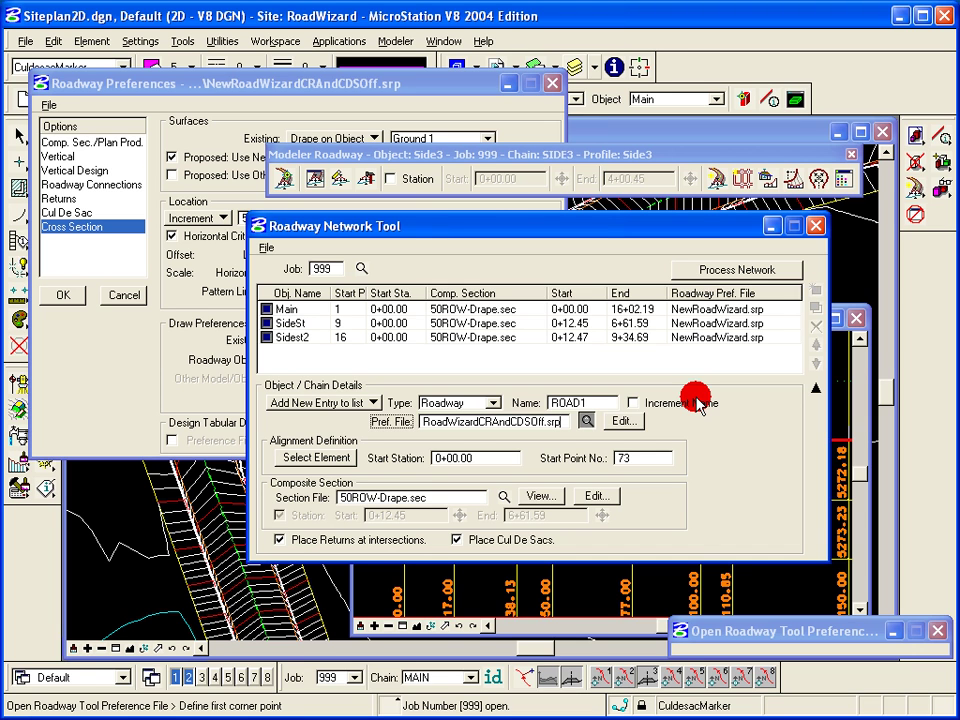
Switch the preference file back to NewRoadWizard.srp and close the Roadway Network Tool.
click(586, 421)
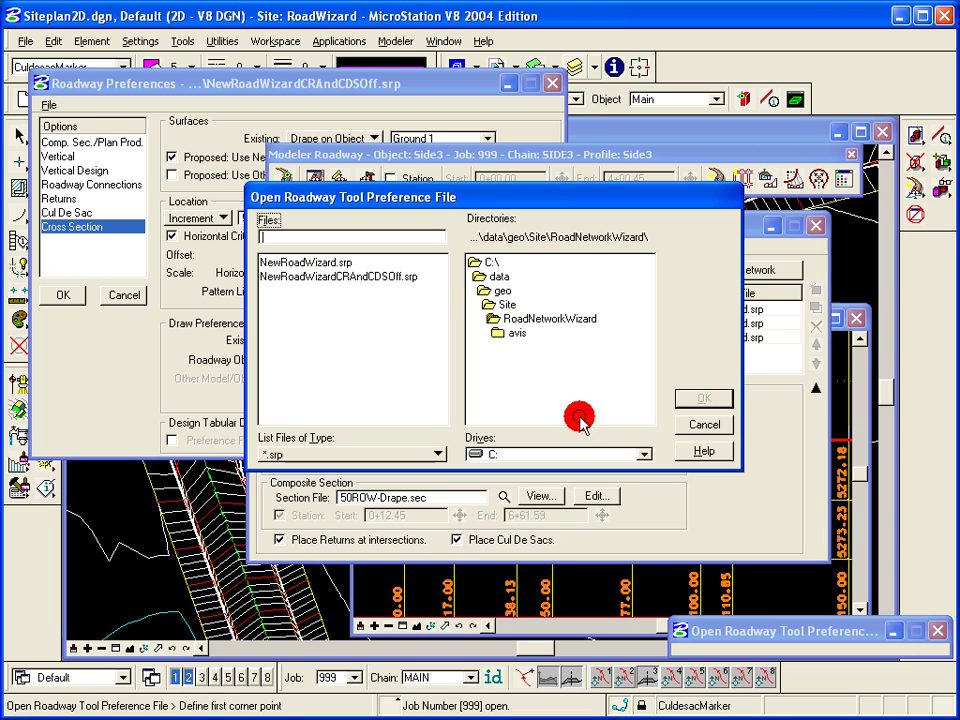
click(340, 262)
click(705, 398)
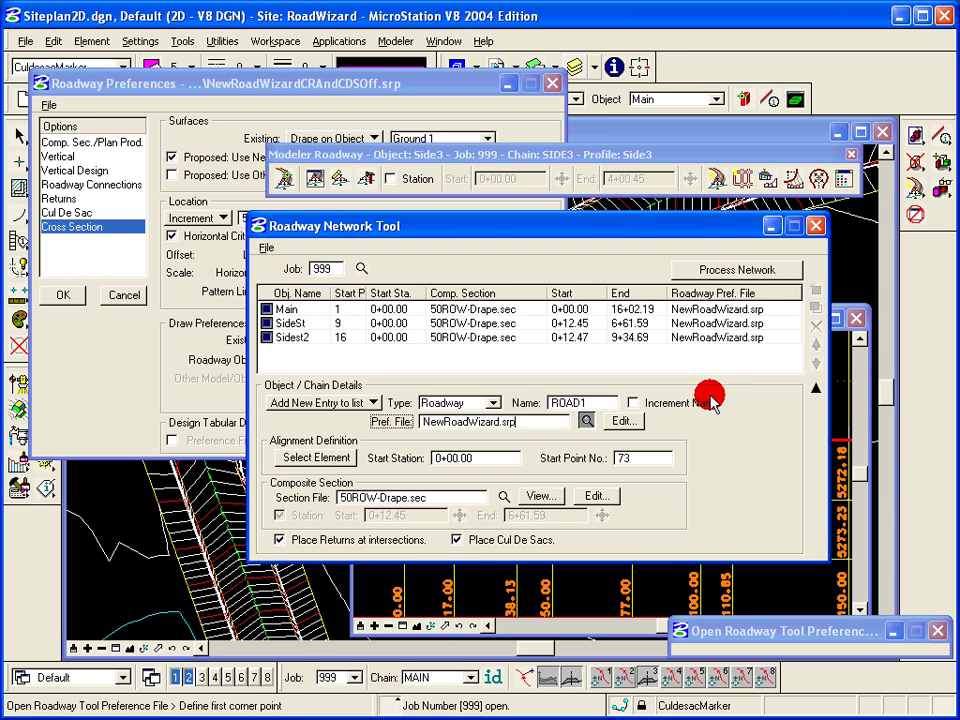
click(817, 227)
click(442, 83)
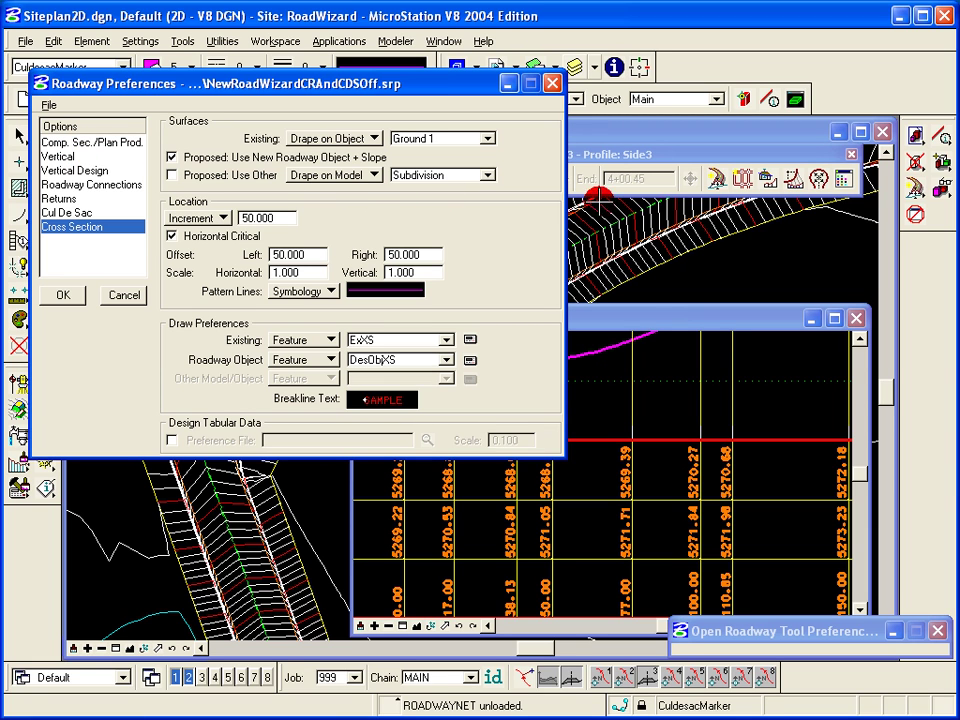
Load the existing Main alignment (job 999, chain MAIN) in the Roadway Tool, declining XS pattern line changes.
click(727, 180)
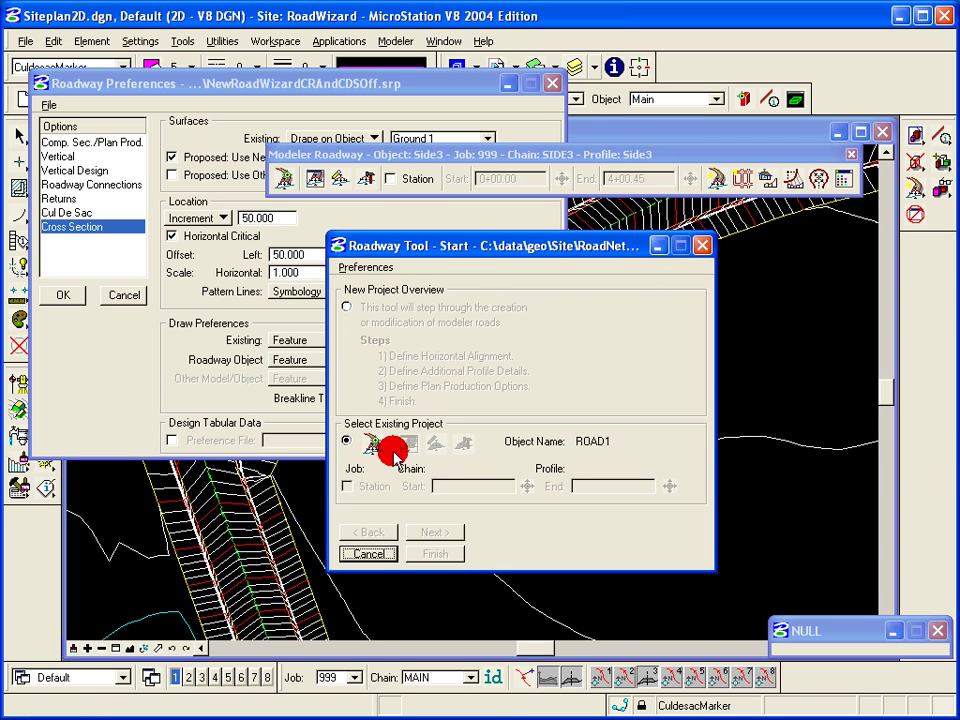
drag(456, 246, 668, 115)
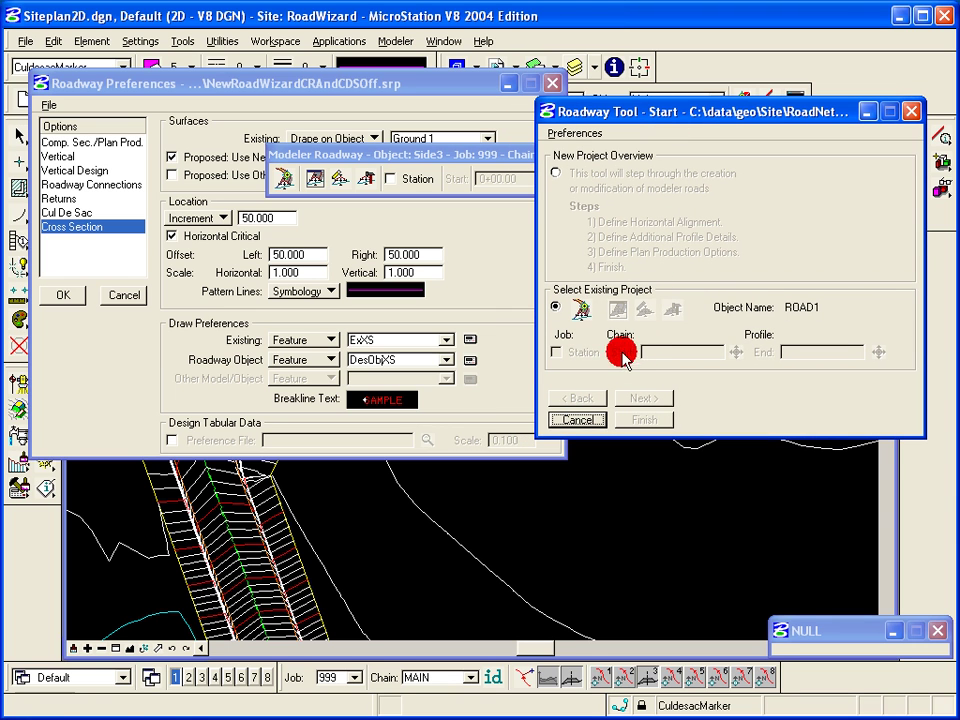
click(580, 309)
click(221, 516)
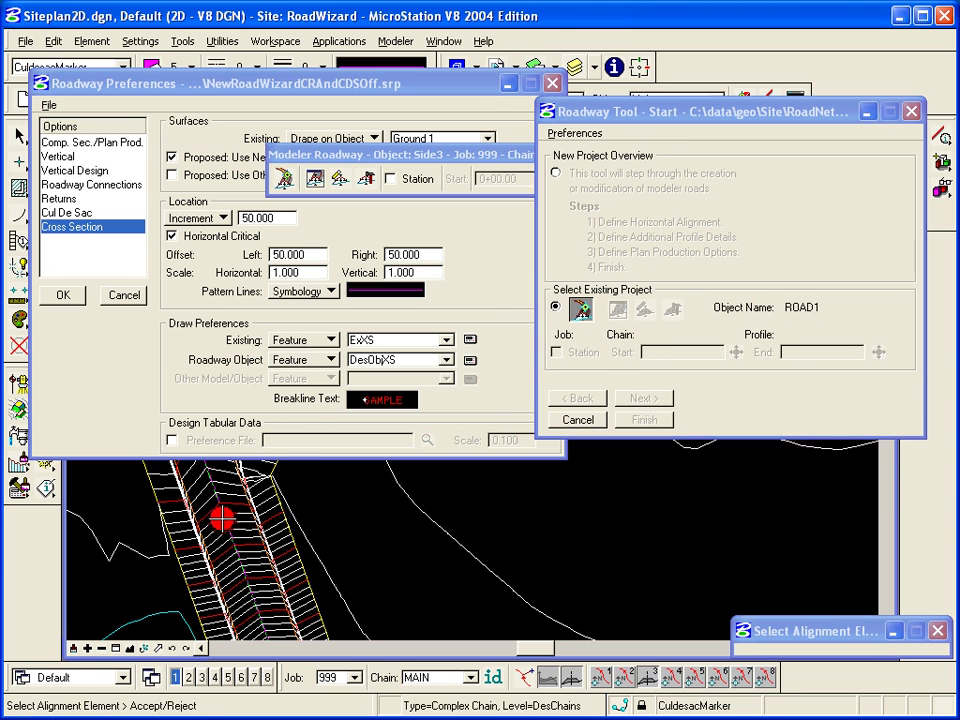
click(221, 516)
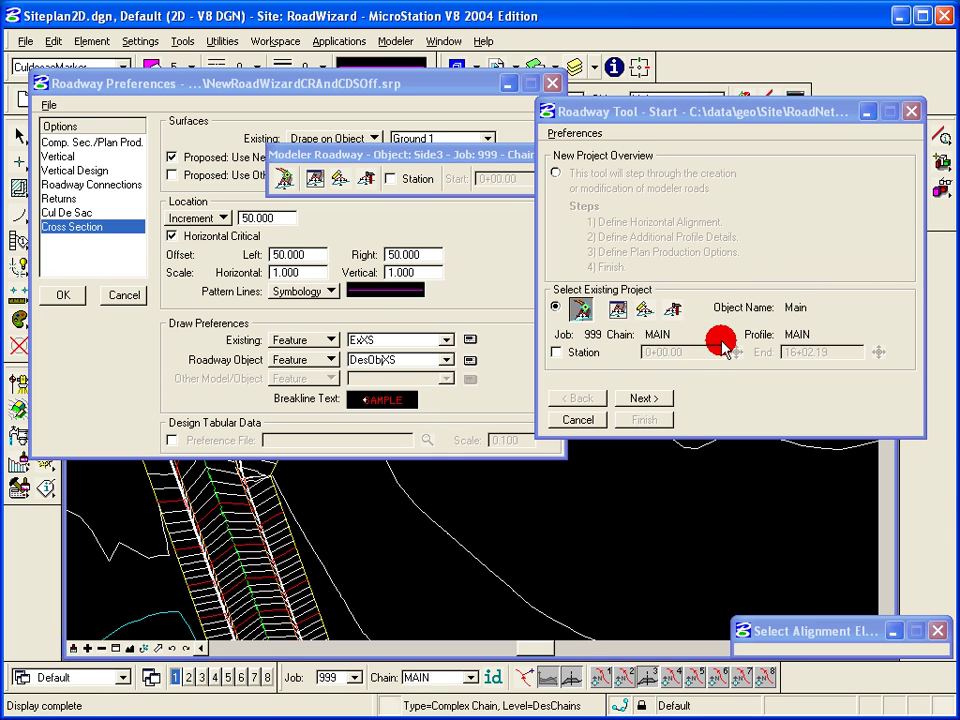
click(645, 399)
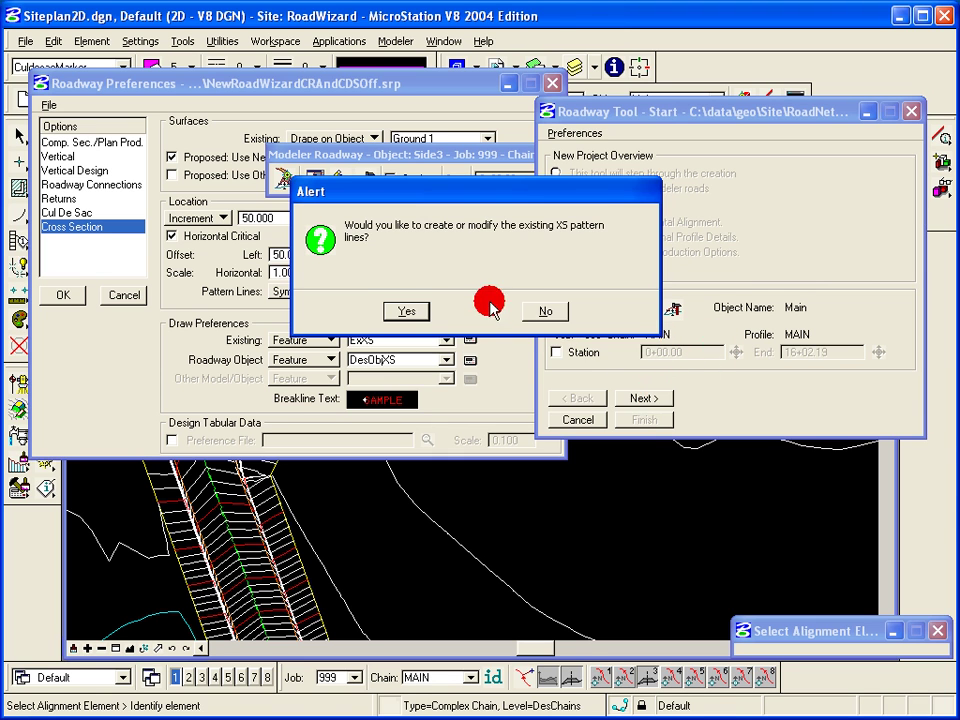
click(546, 311)
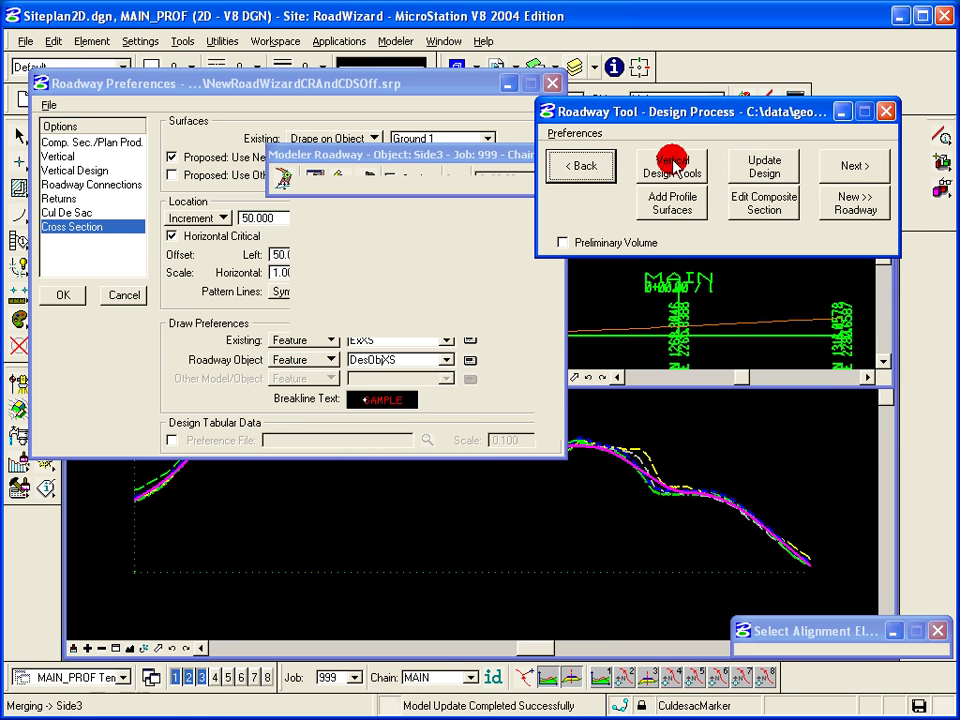
Show the Vertical Design preferences, then open and close the MAIN Profile Generator without saving.
click(55, 170)
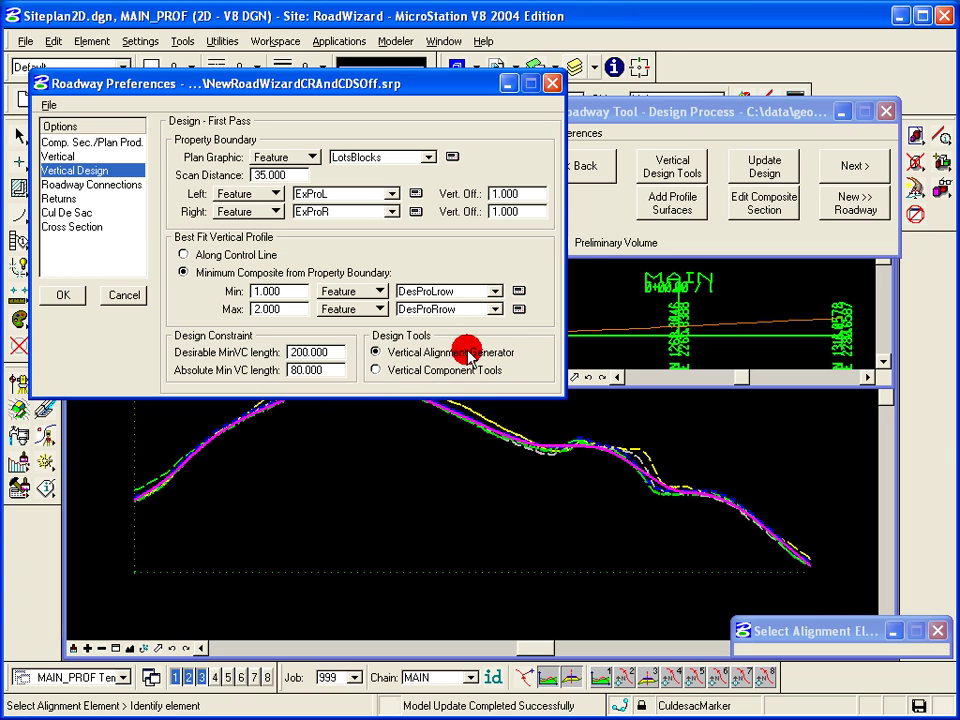
click(658, 112)
click(672, 168)
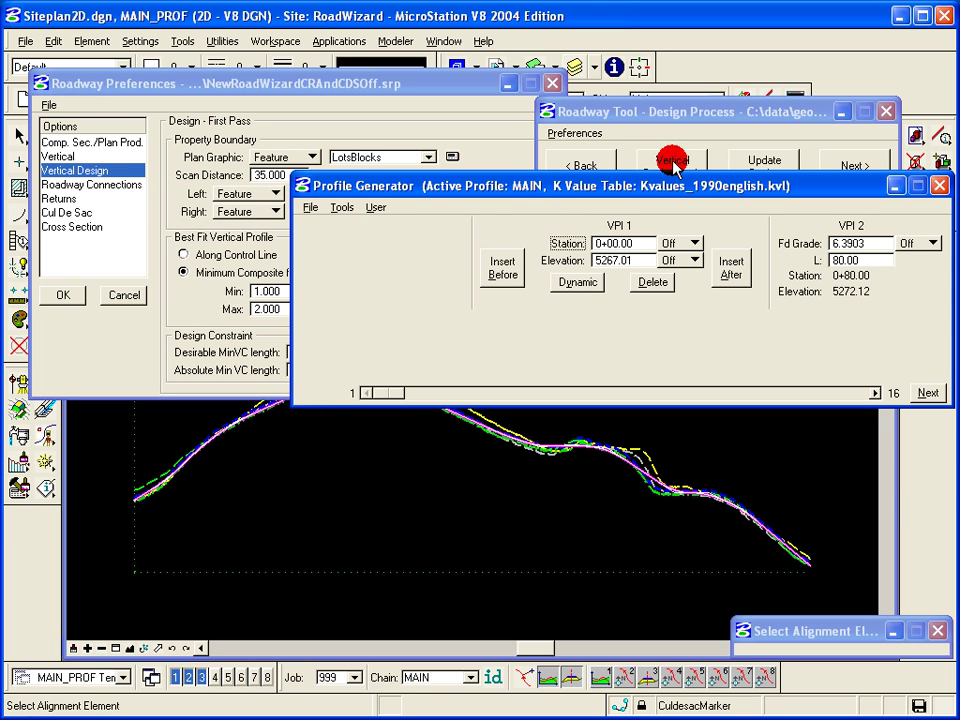
click(939, 185)
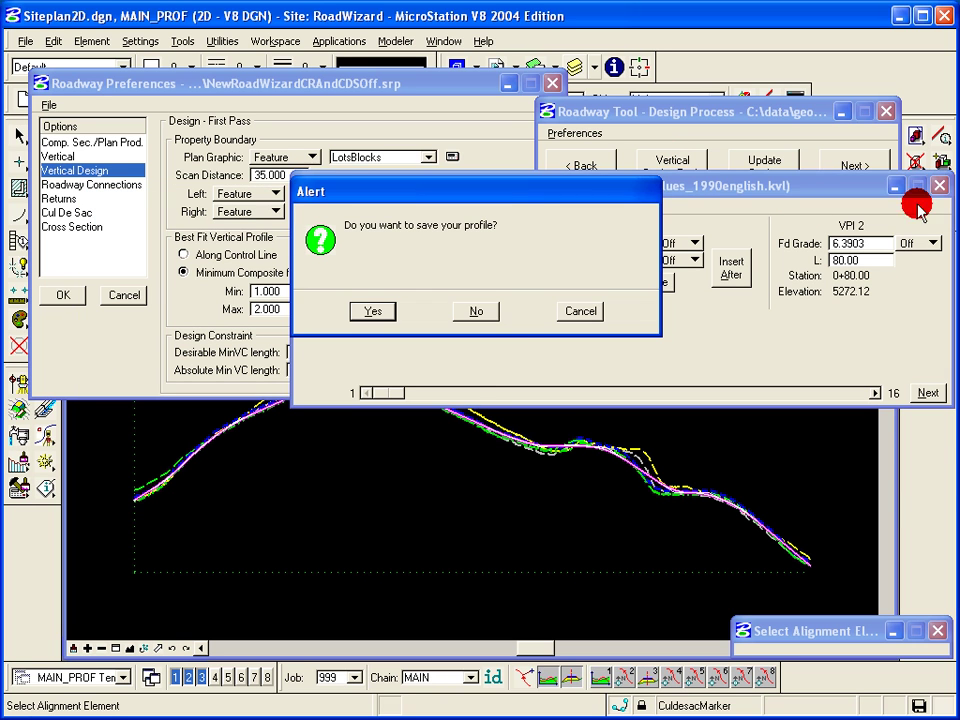
click(495, 314)
click(768, 252)
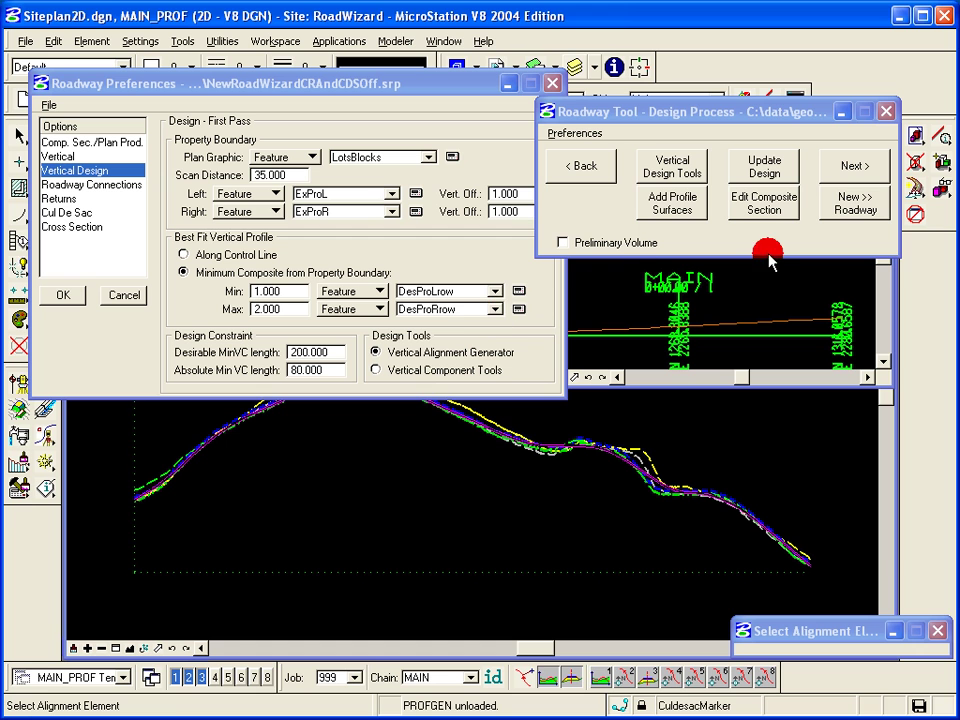
Advance the wizard through Add Profile Details while checking the Vertical preferences.
click(874, 174)
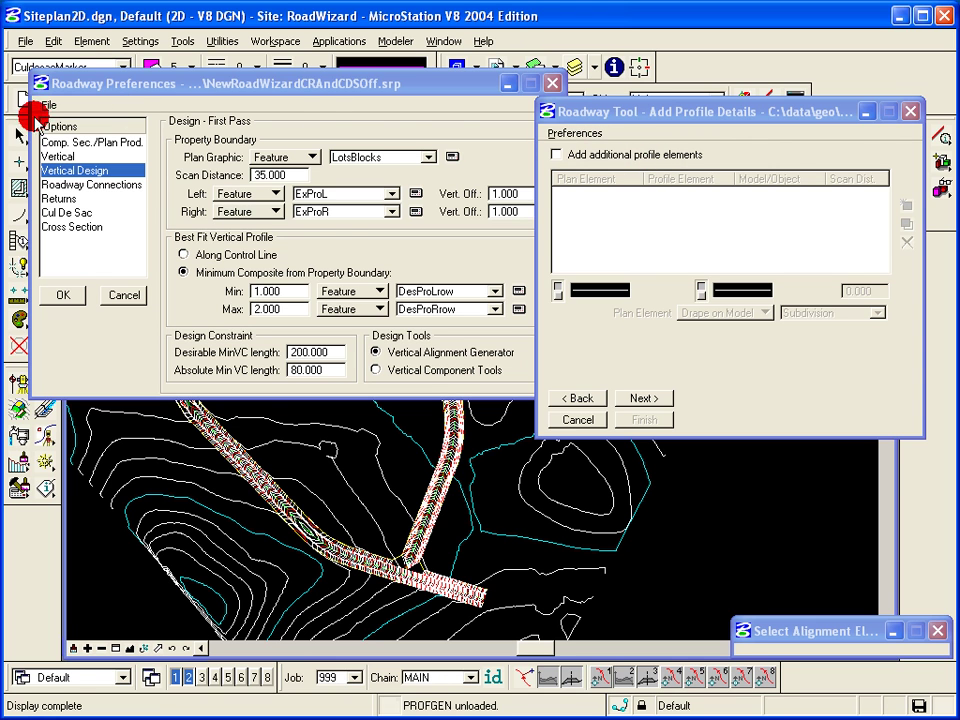
click(58, 156)
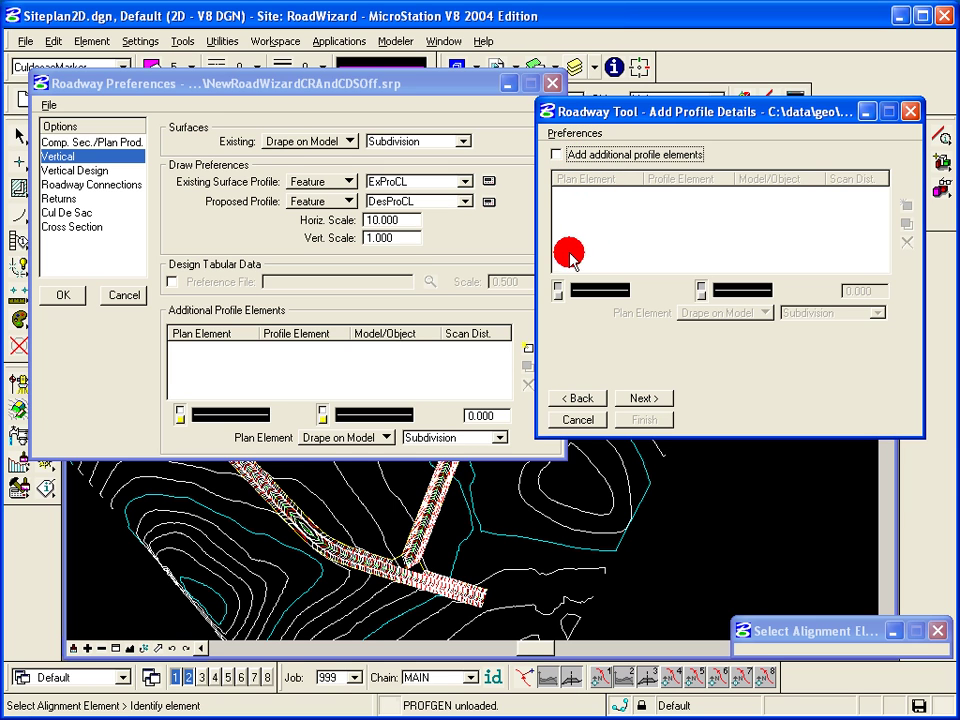
drag(696, 115, 680, 108)
click(630, 391)
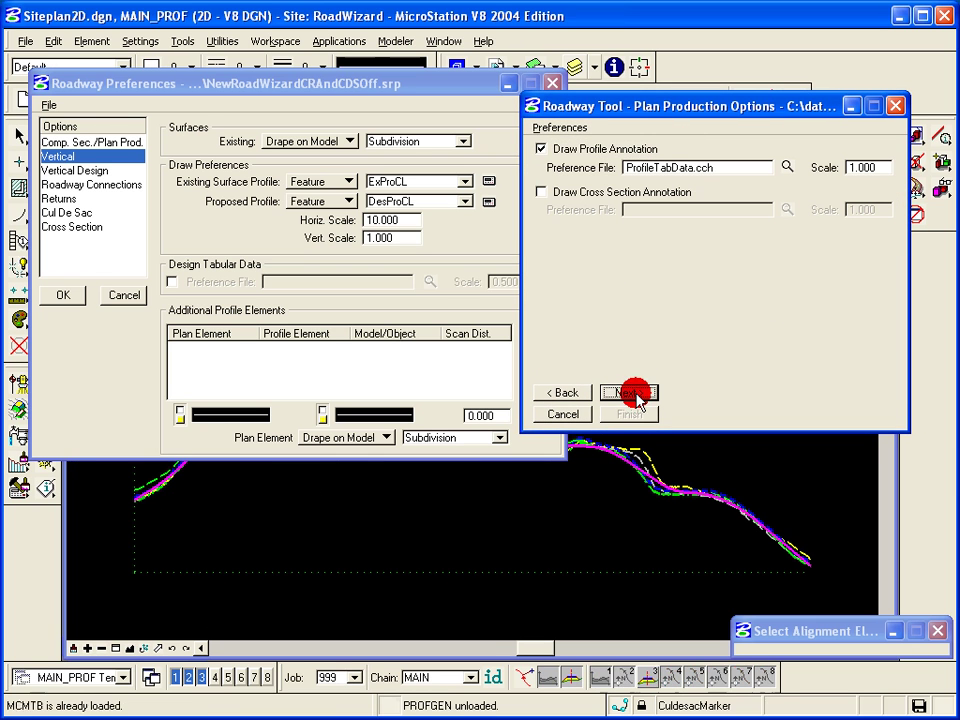
Pass Plan Production Options, tick 'Create / Edit another modeler roadway' on Finished, and restart the wizard.
click(72, 142)
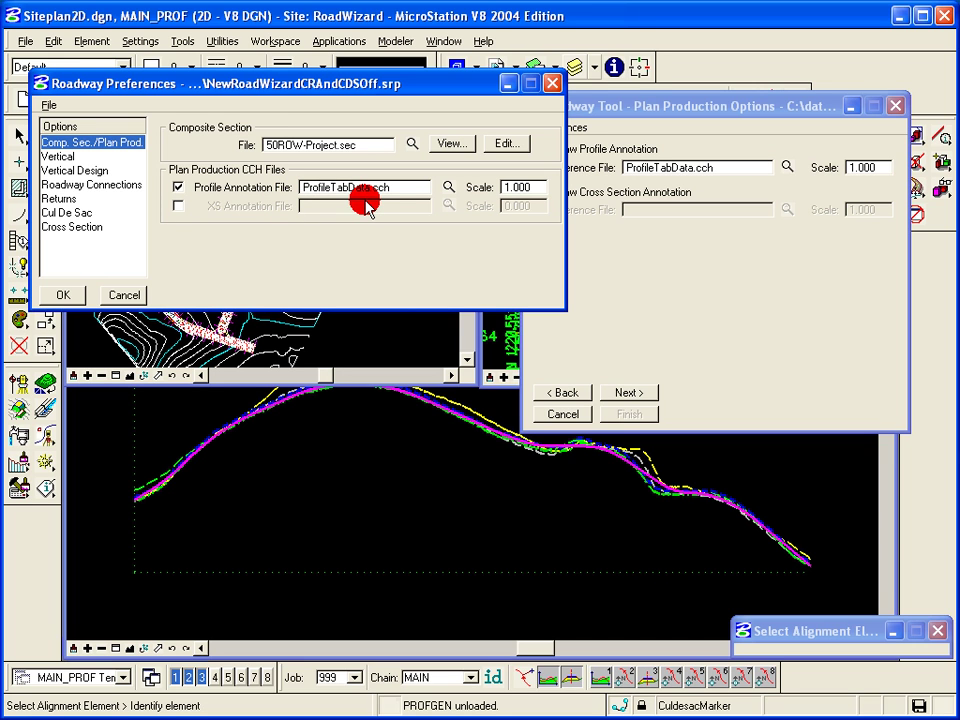
click(639, 108)
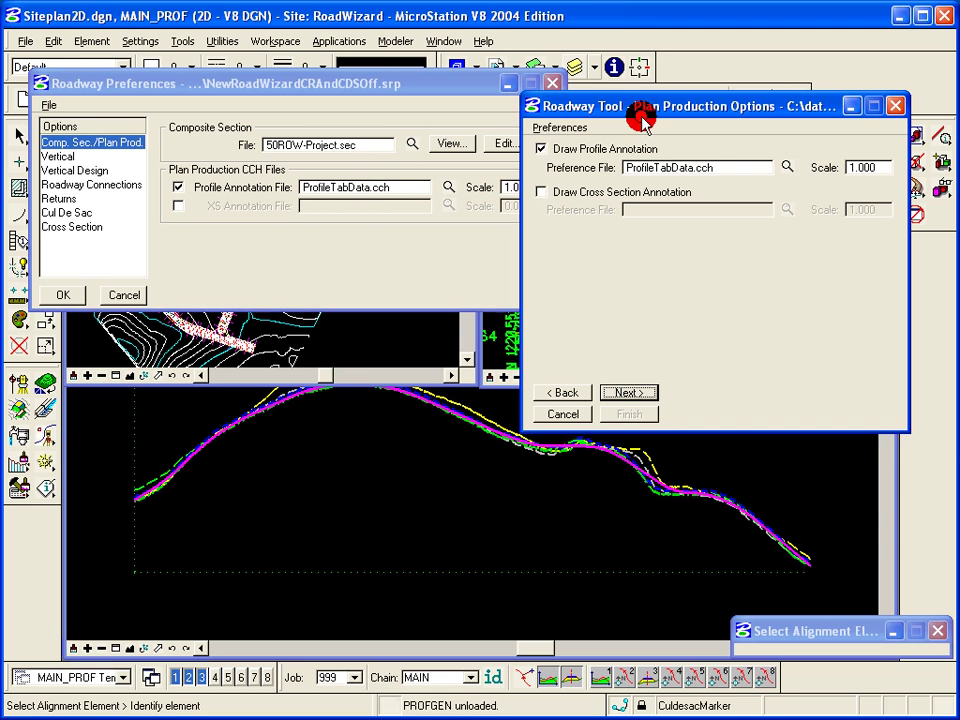
click(636, 393)
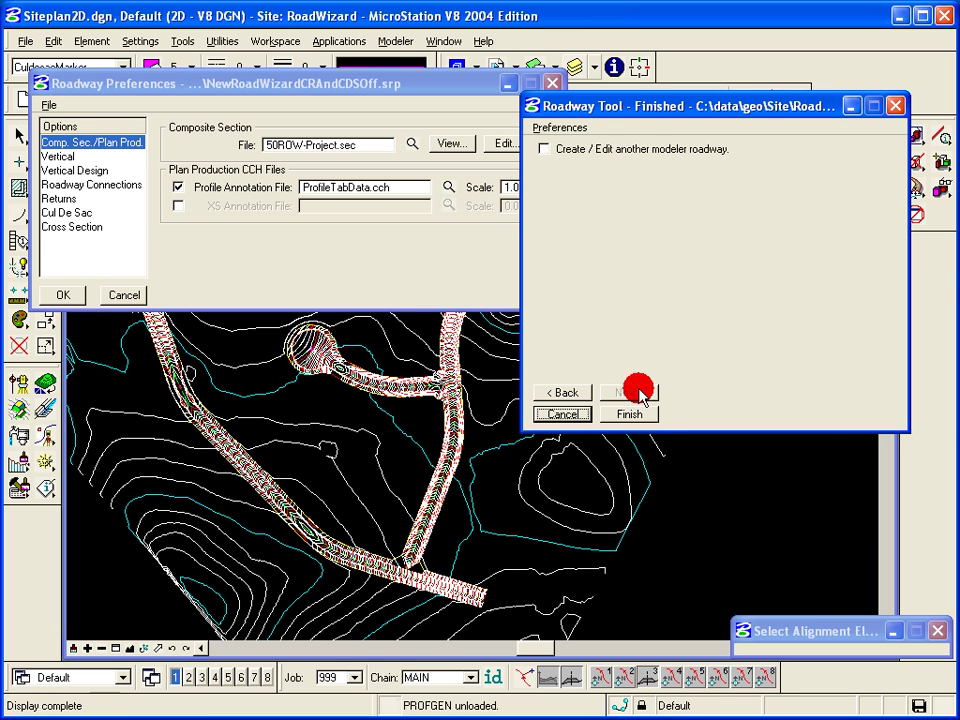
click(543, 148)
click(638, 393)
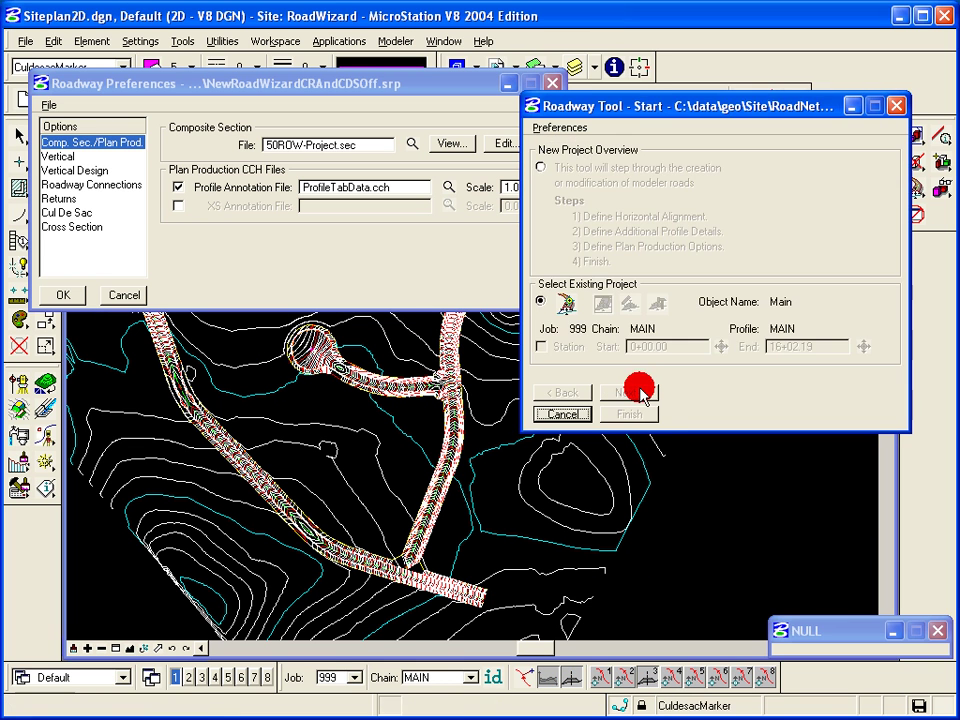
click(566, 413)
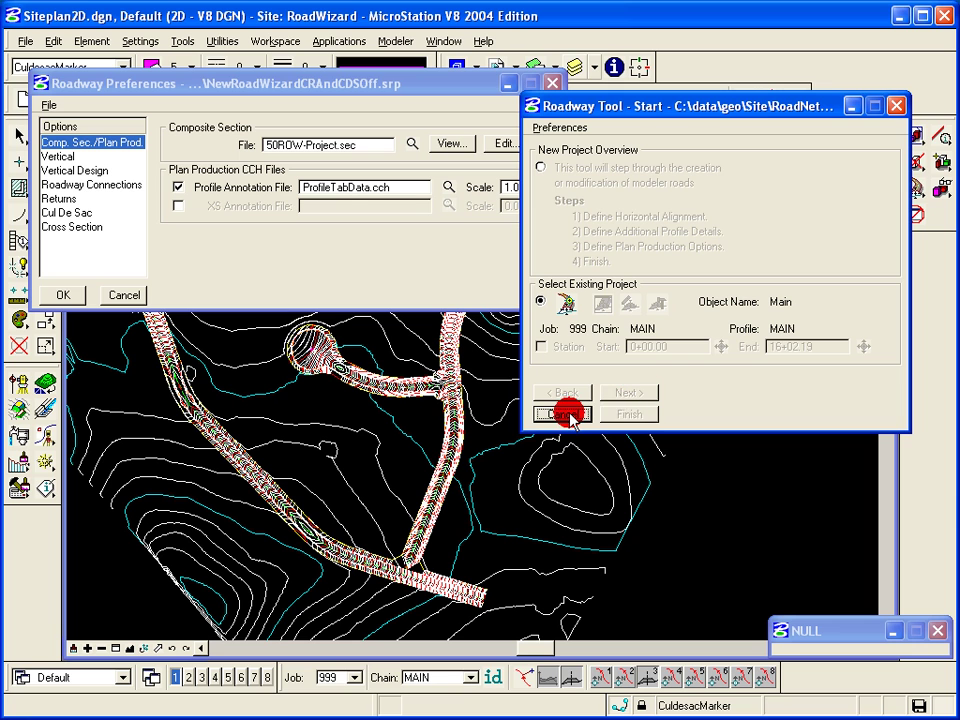
Close the Roadway Tool and show the Roadway Connections page (DesJoinLine, clear distance 5.000, VC 60.000).
click(900, 108)
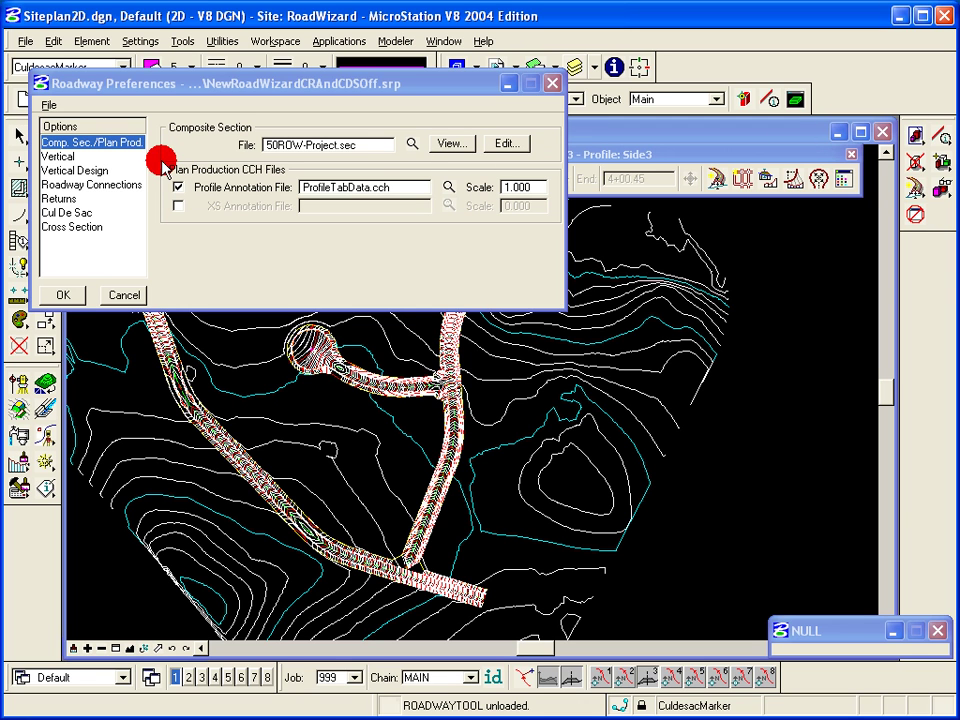
click(66, 156)
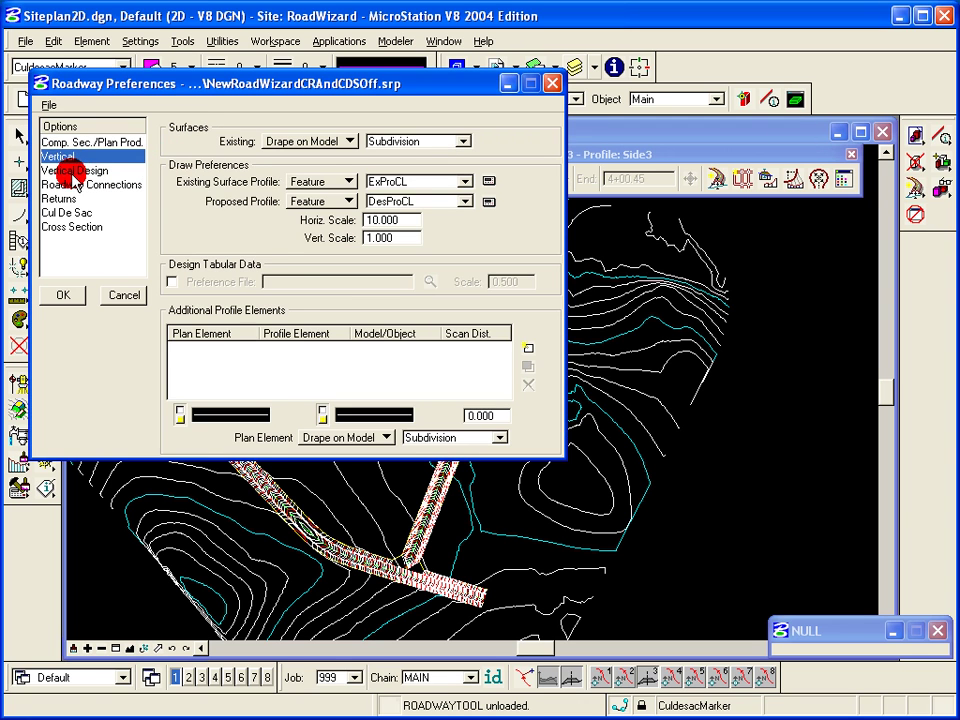
click(72, 171)
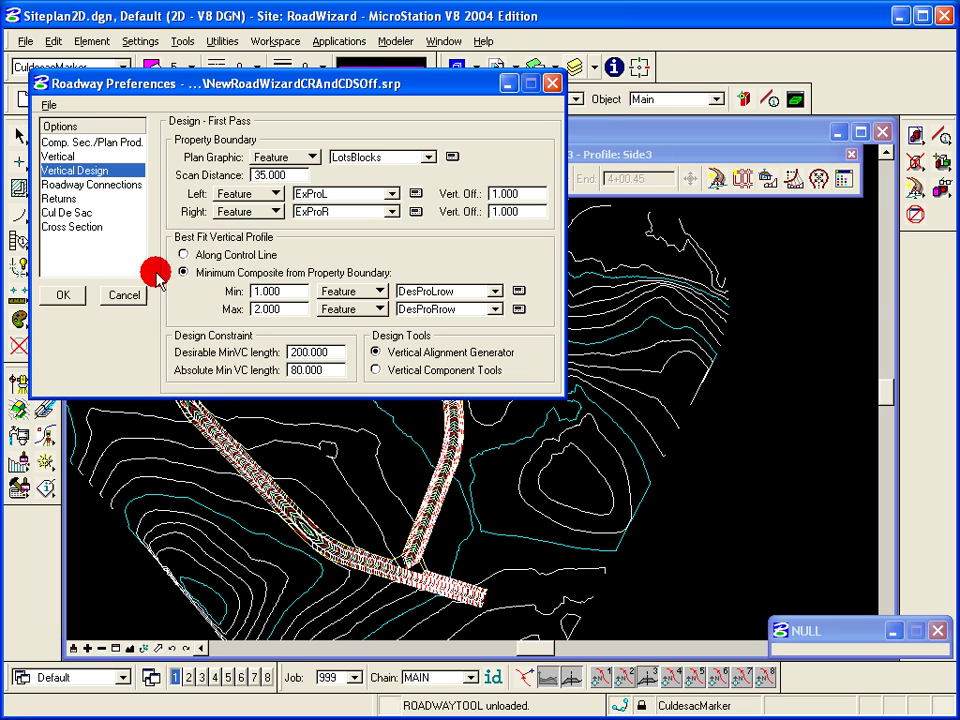
click(108, 187)
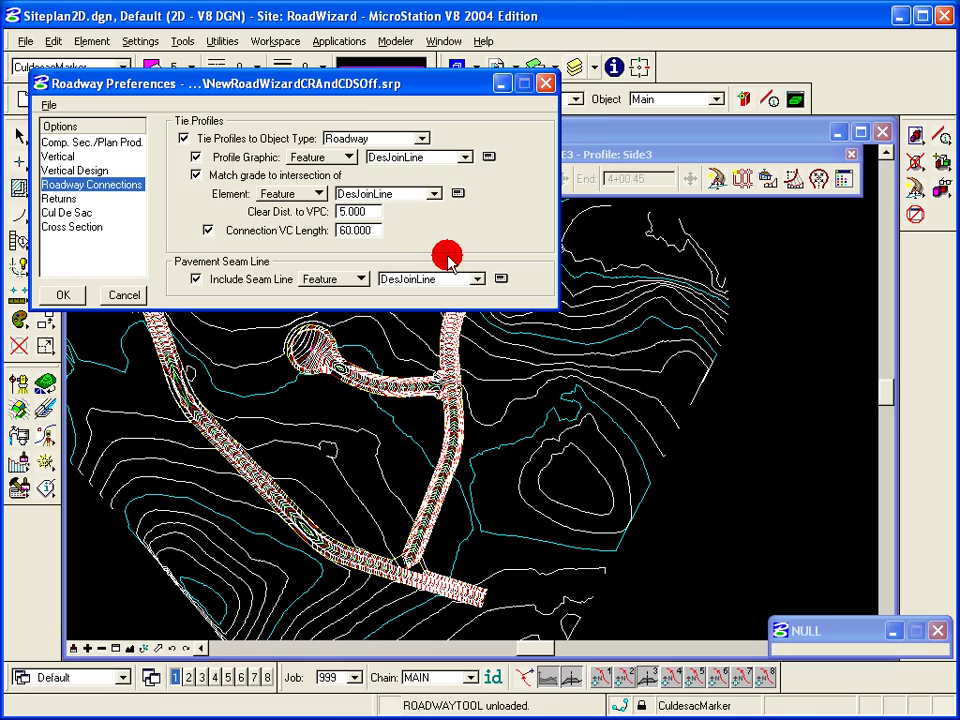